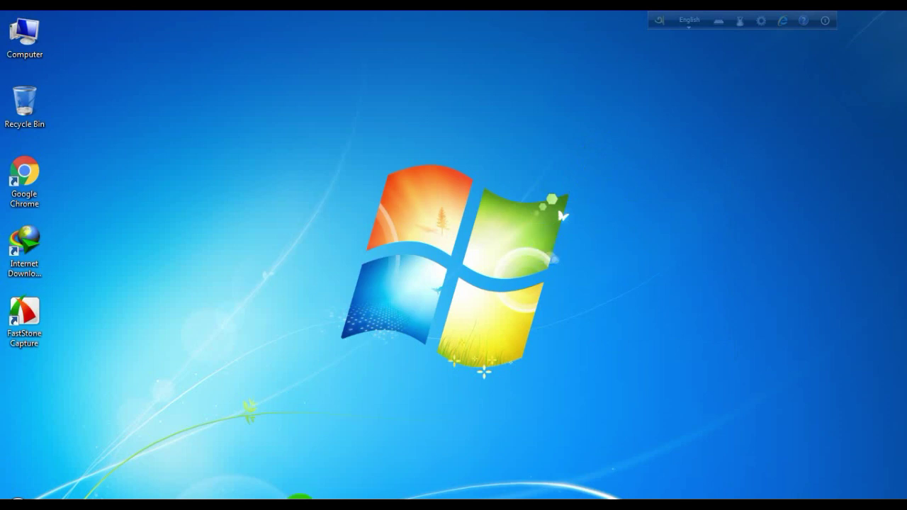
Step: Refresh the desktop repeatedly from its right-click menu
click(621, 151)
right_click(621, 151)
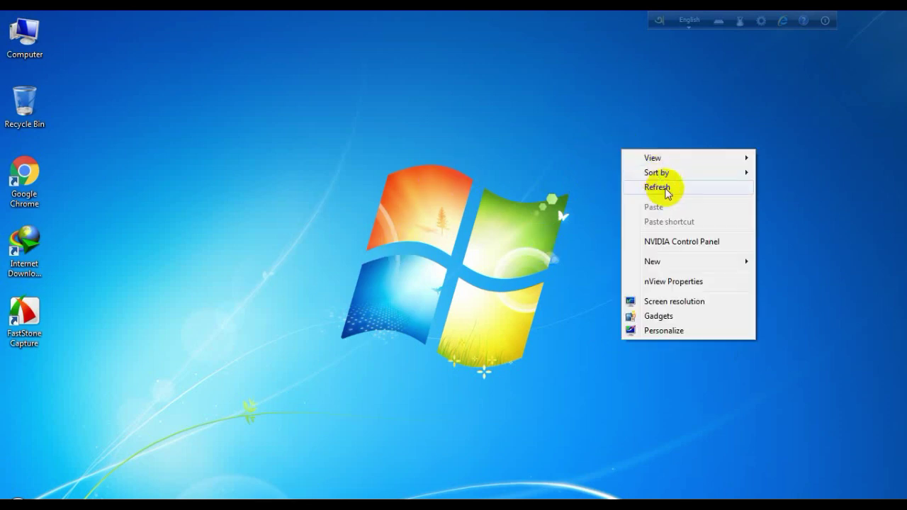
click(666, 191)
right_click(668, 121)
click(684, 159)
right_click(656, 118)
click(674, 155)
right_click(653, 108)
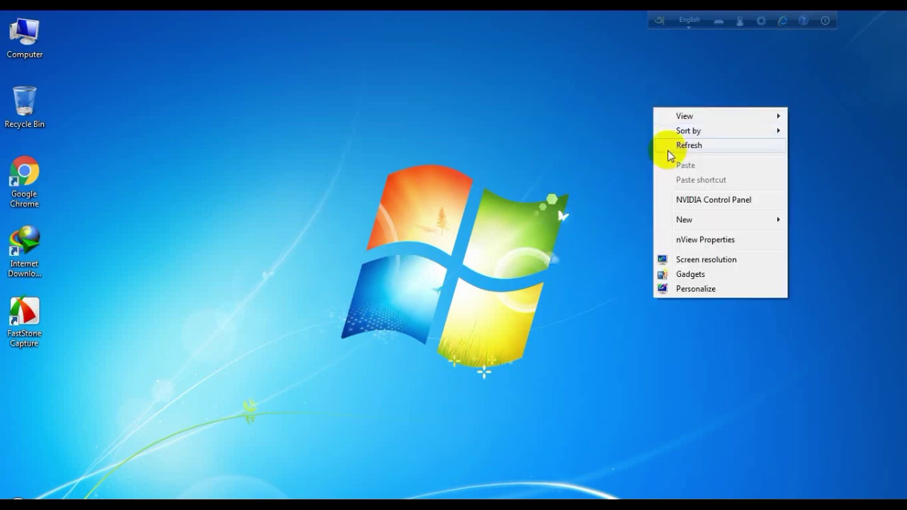
click(668, 151)
right_click(644, 89)
click(658, 128)
right_click(646, 96)
click(659, 140)
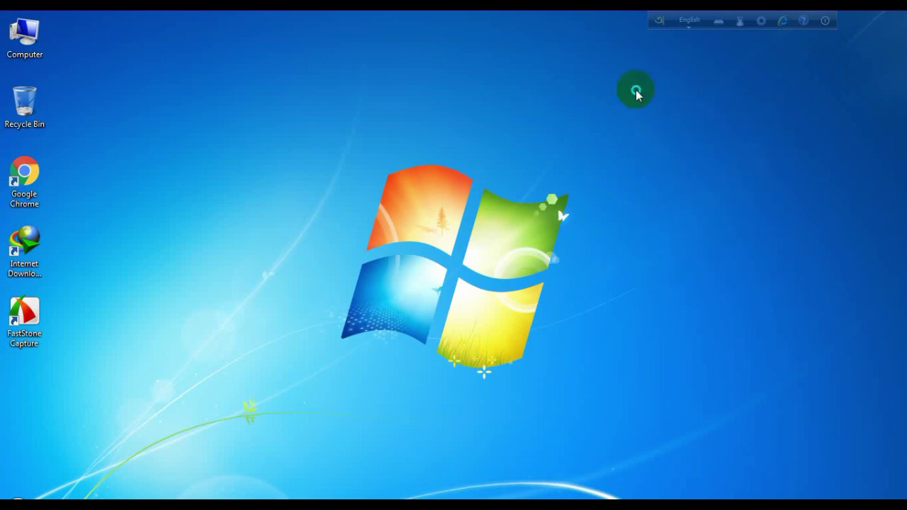
right_click(635, 90)
click(650, 125)
right_click(642, 97)
click(654, 134)
right_click(631, 92)
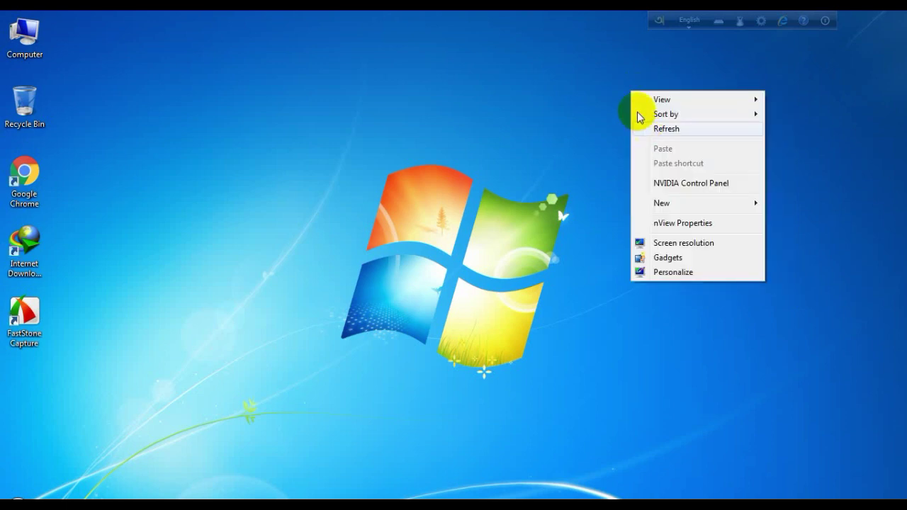
click(641, 127)
right_click(629, 97)
click(644, 135)
right_click(628, 105)
click(641, 144)
right_click(624, 95)
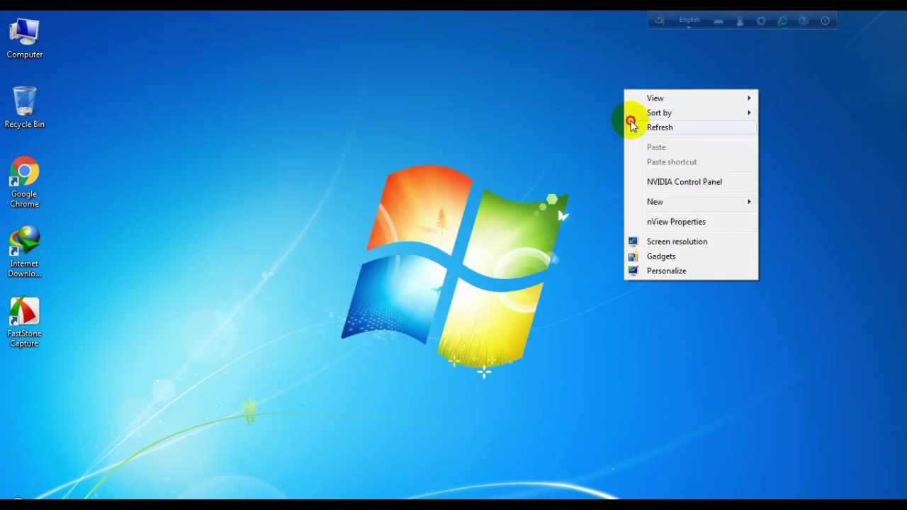
click(630, 124)
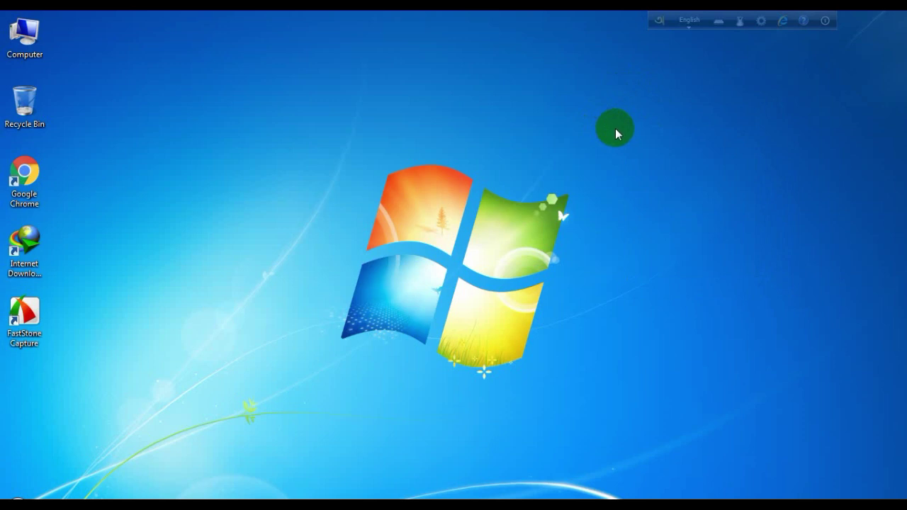
right_click(615, 129)
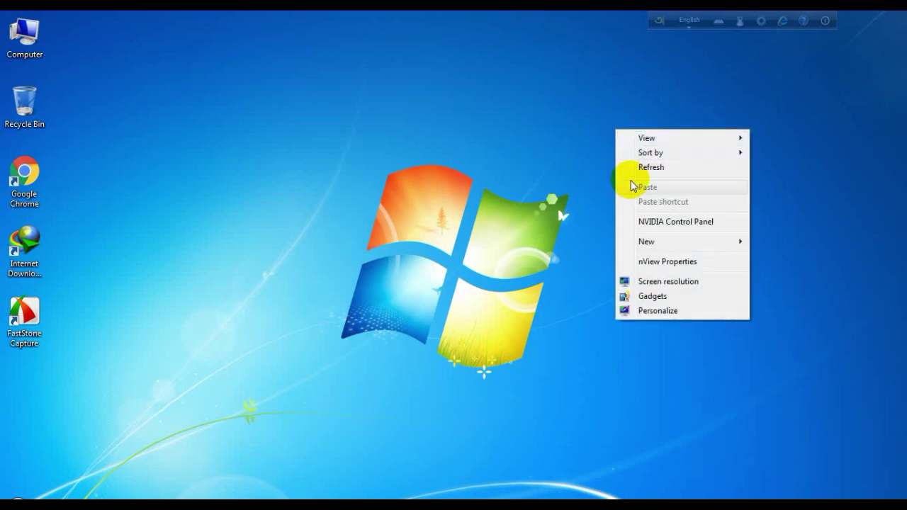
click(633, 167)
right_click(618, 132)
click(634, 170)
right_click(622, 102)
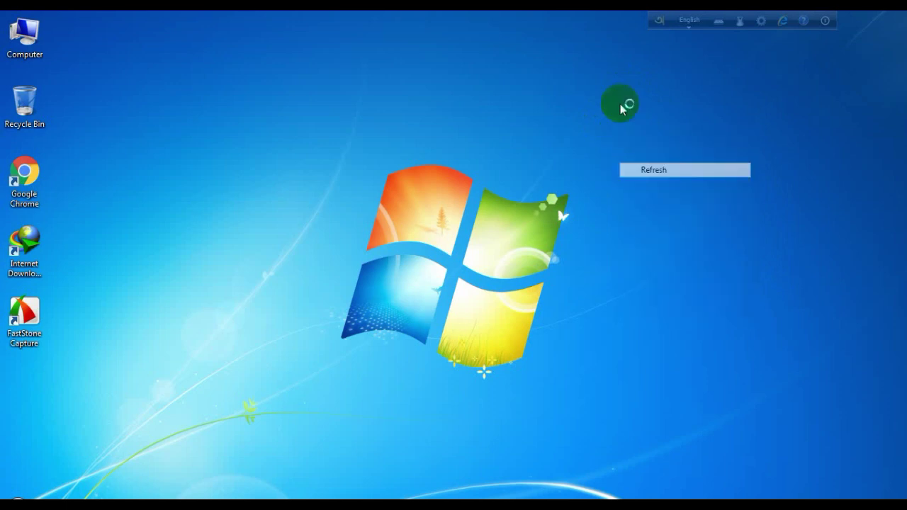
right_click(622, 115)
click(637, 151)
right_click(620, 117)
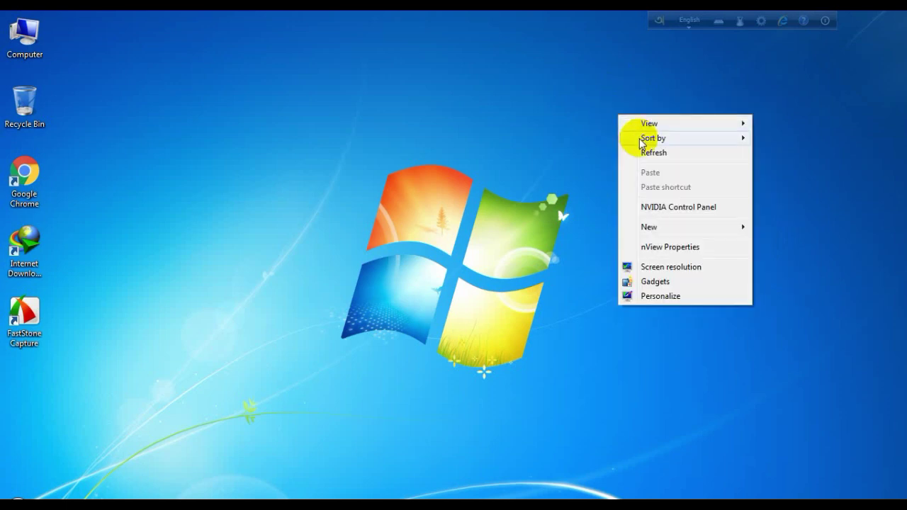
click(637, 152)
right_click(634, 106)
click(645, 145)
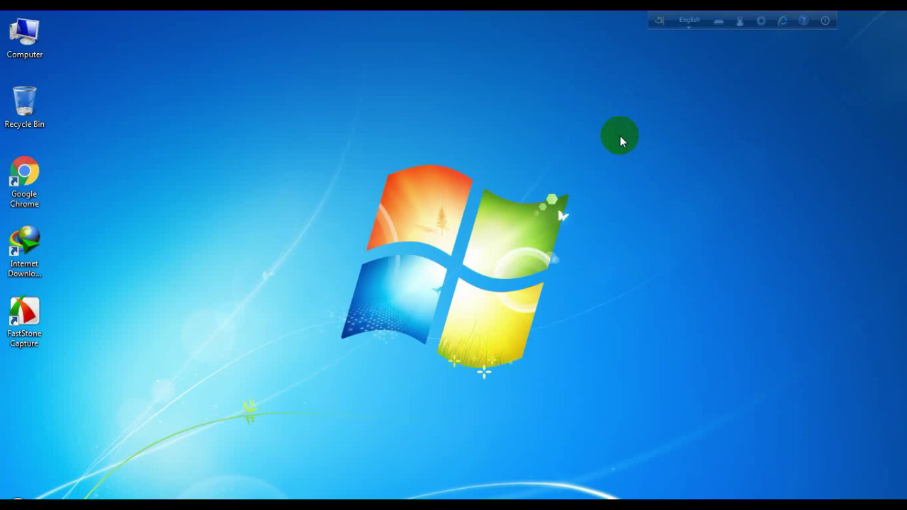
right_click(649, 127)
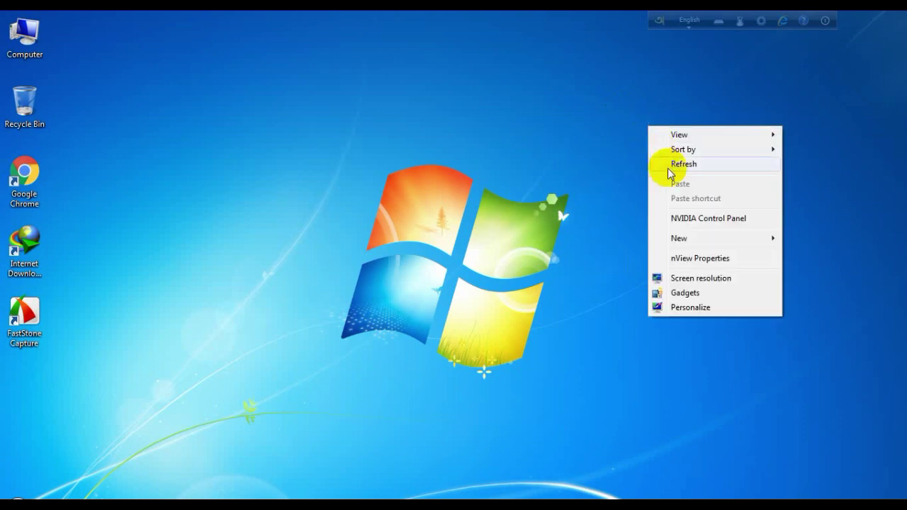
click(671, 164)
right_click(630, 121)
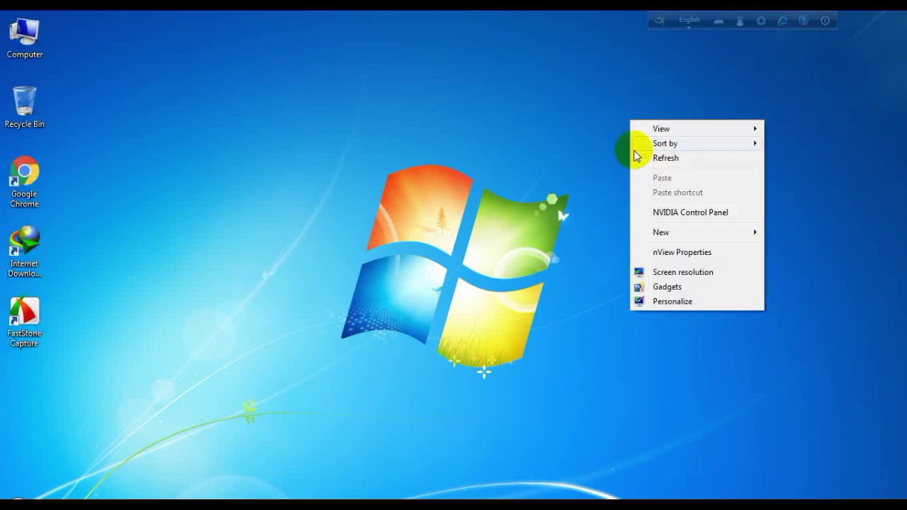
click(636, 156)
right_click(633, 131)
click(640, 166)
right_click(606, 118)
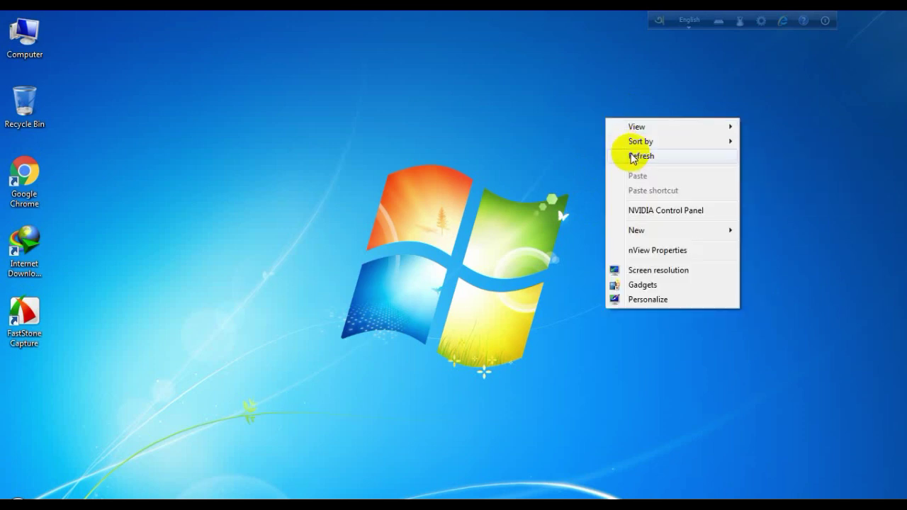
click(633, 156)
right_click(652, 189)
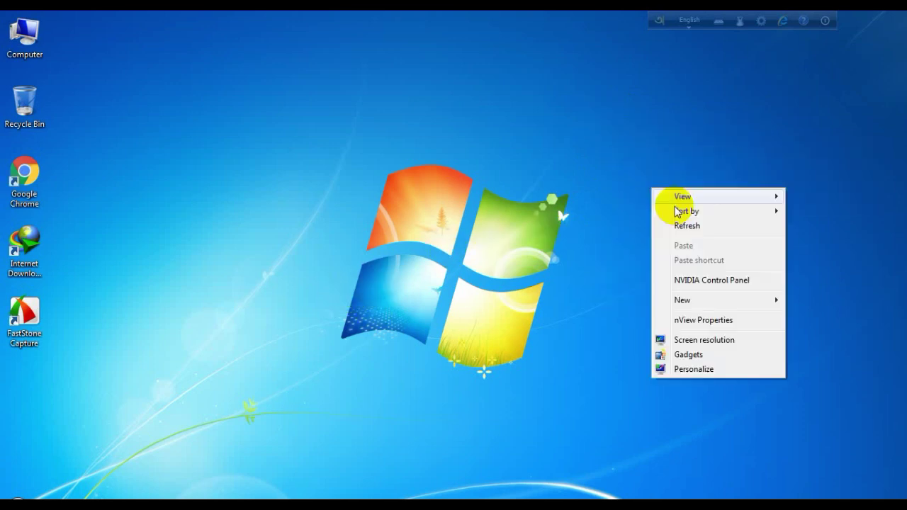
click(683, 226)
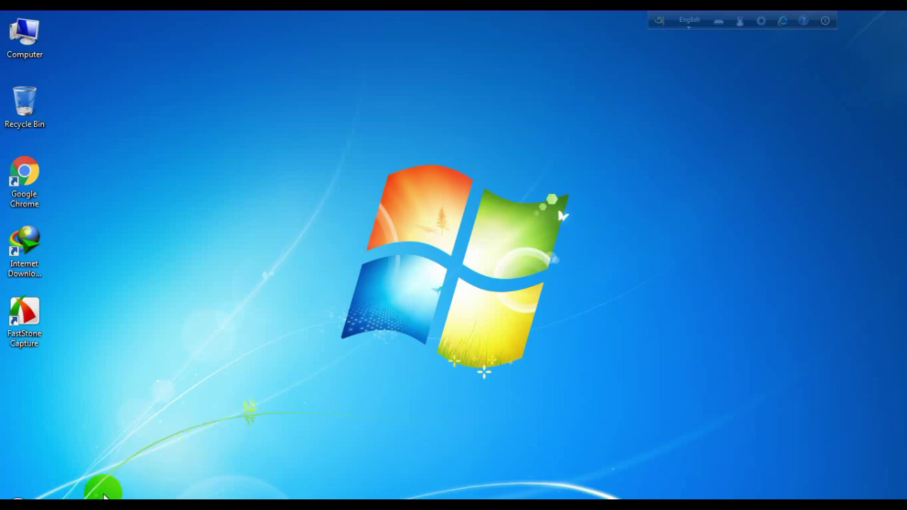
right_click(205, 185)
right_click(223, 168)
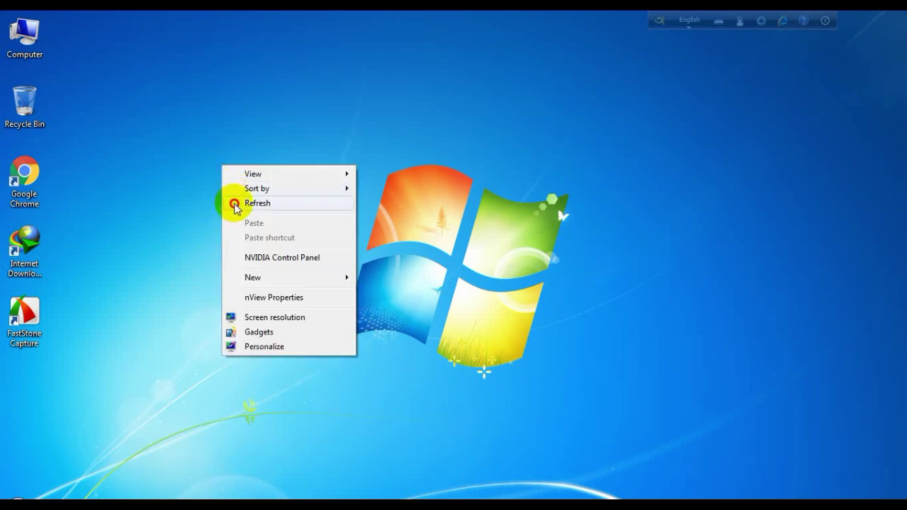
click(234, 203)
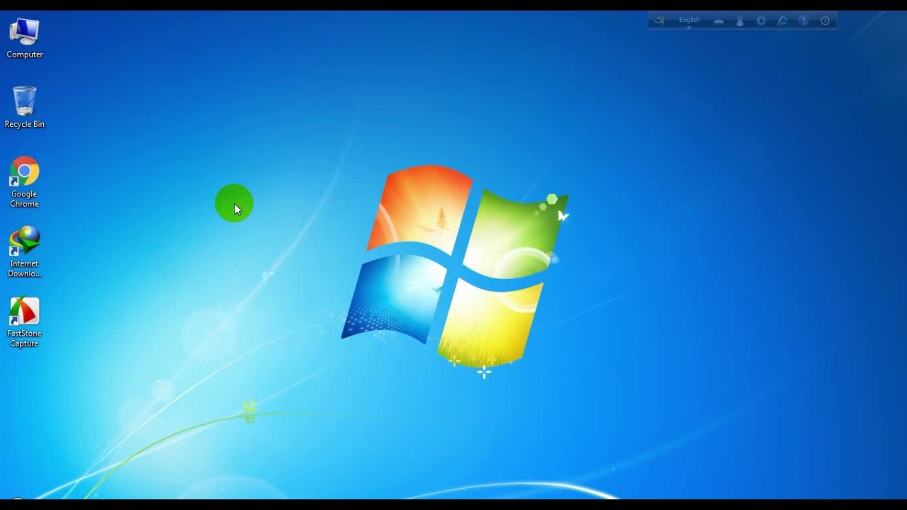
right_click(234, 204)
click(239, 239)
right_click(203, 125)
click(223, 162)
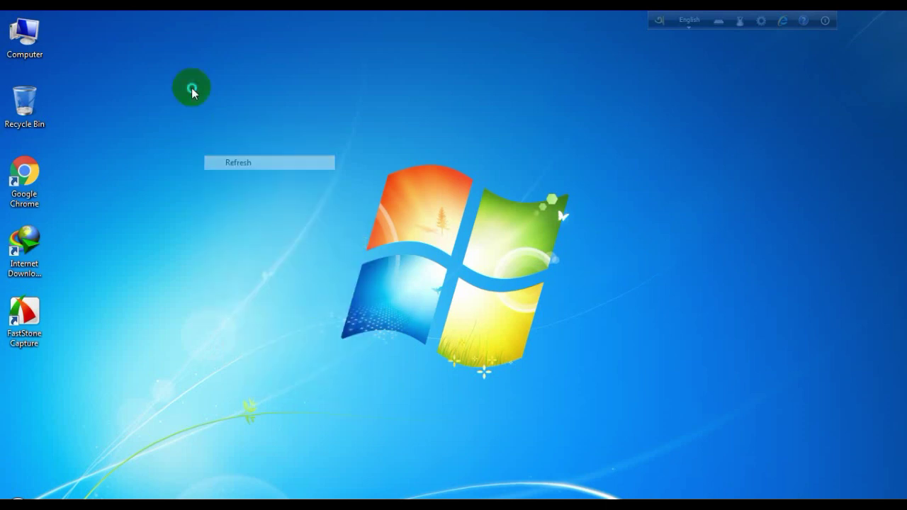
right_click(192, 93)
click(205, 121)
right_click(184, 77)
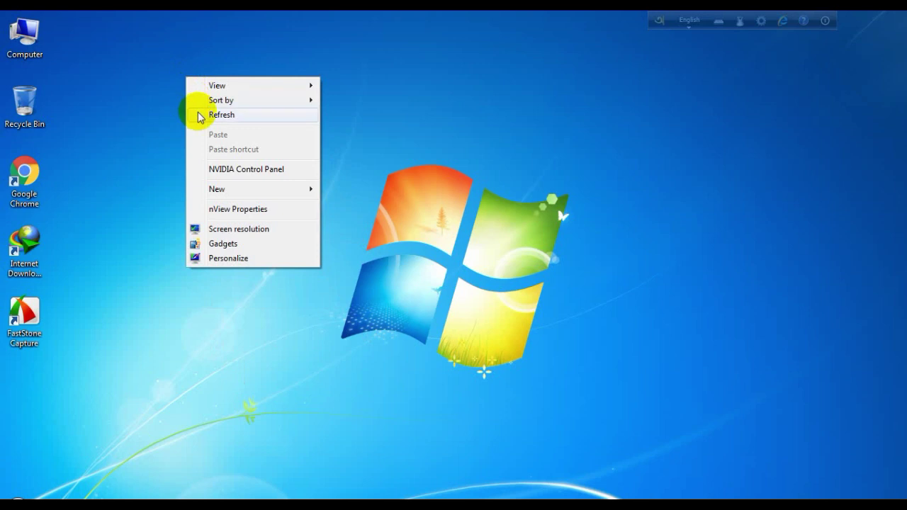
click(199, 115)
right_click(183, 76)
click(200, 115)
right_click(175, 68)
click(187, 105)
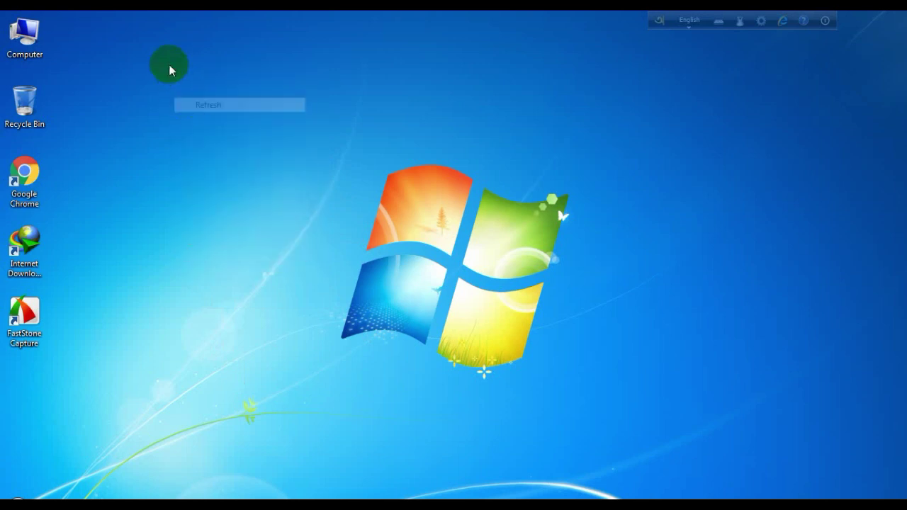
right_click(169, 69)
click(177, 102)
right_click(164, 50)
click(184, 89)
right_click(160, 42)
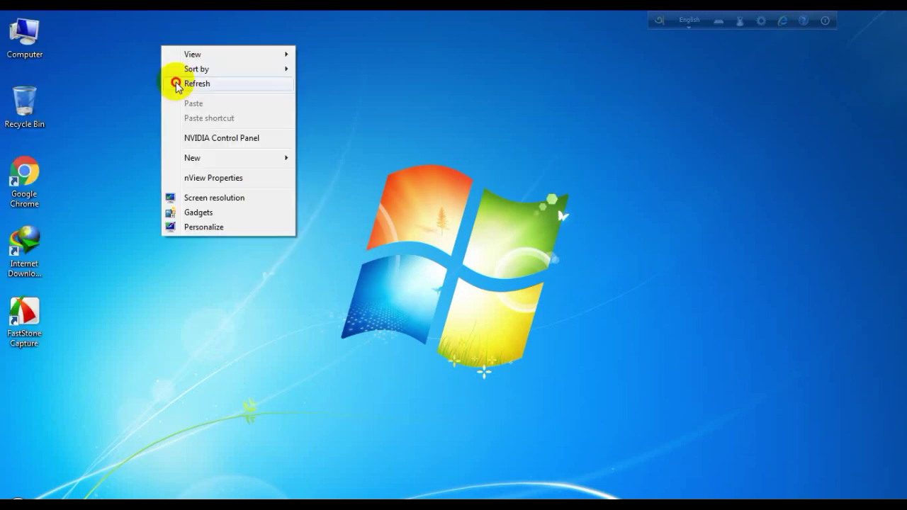
click(176, 84)
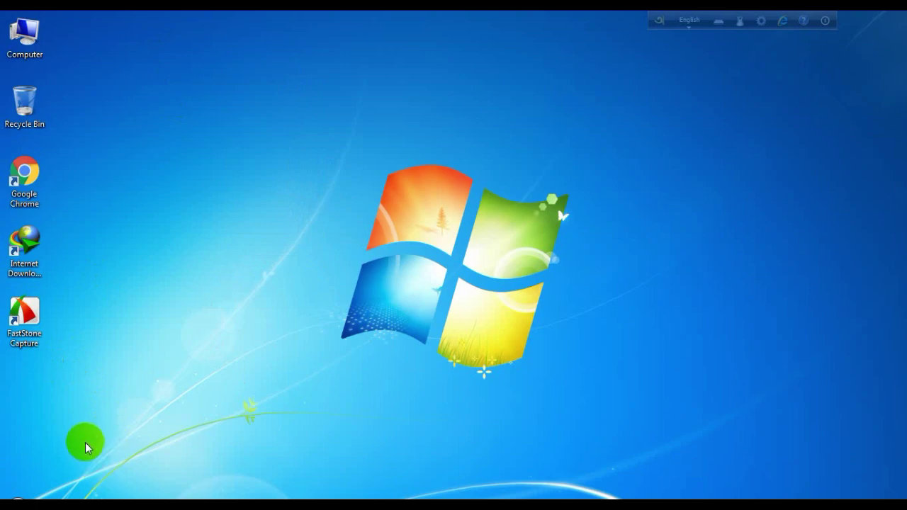
Step: Return to Chrome, open a new tab and load the router address 192.168.0.1
click(81, 493)
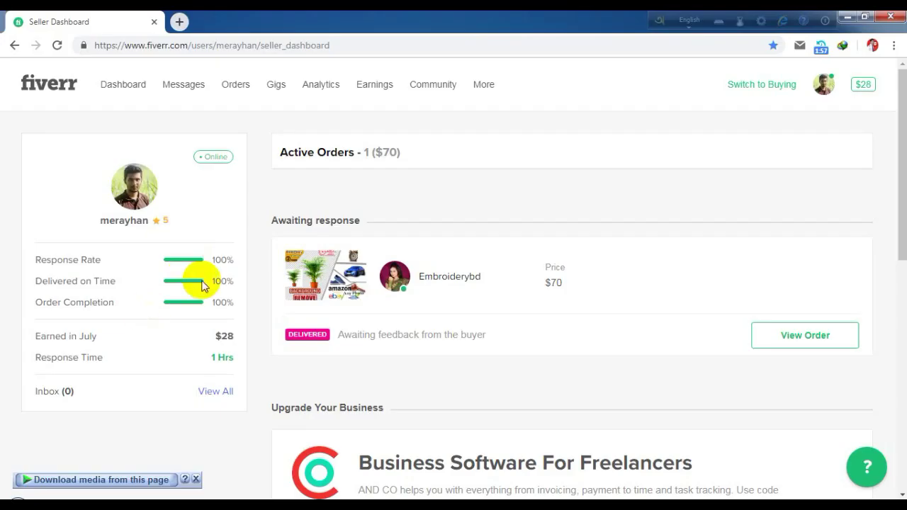
click(179, 22)
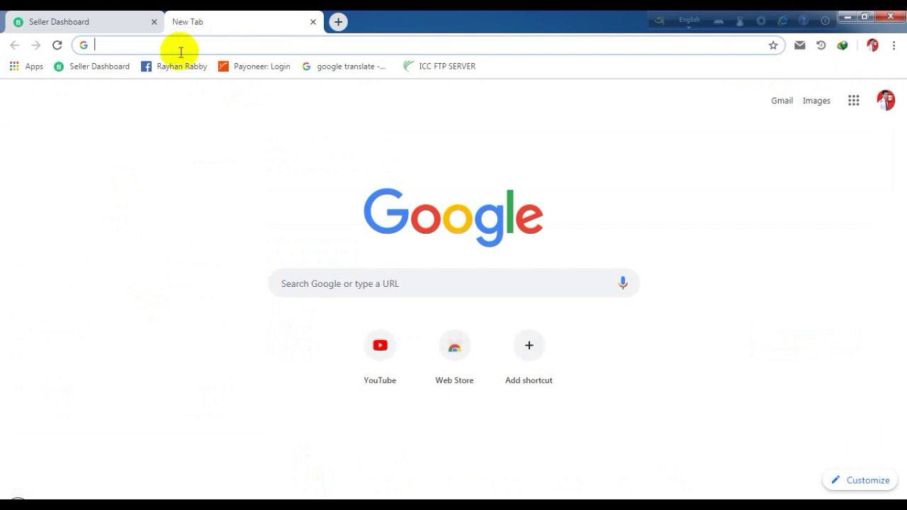
text(1)
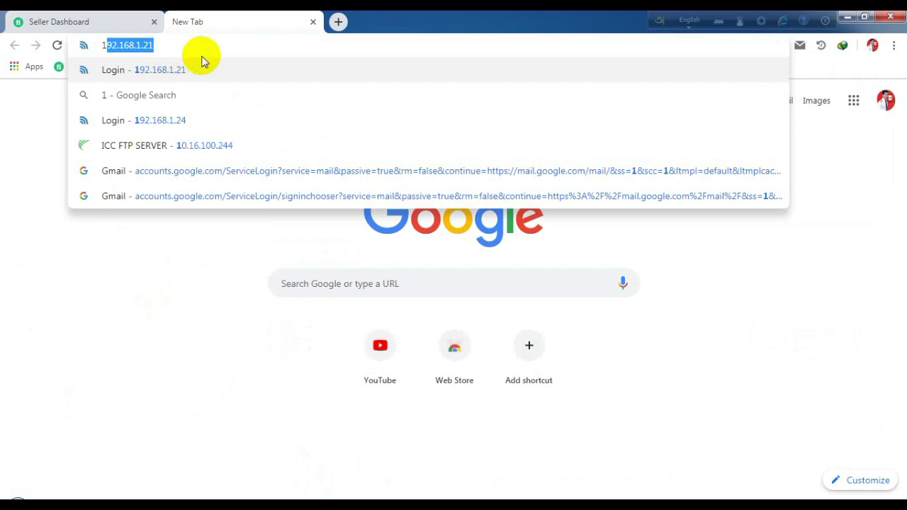
text(92.168.1)
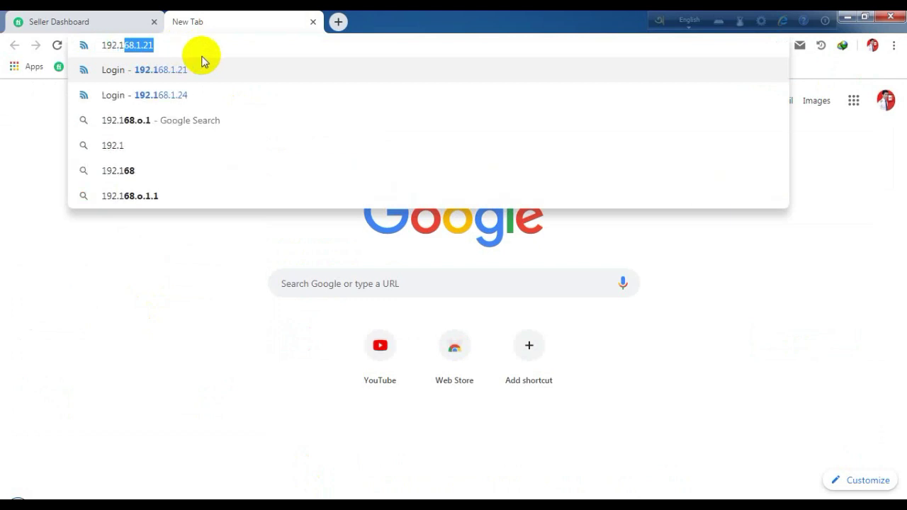
text(.)
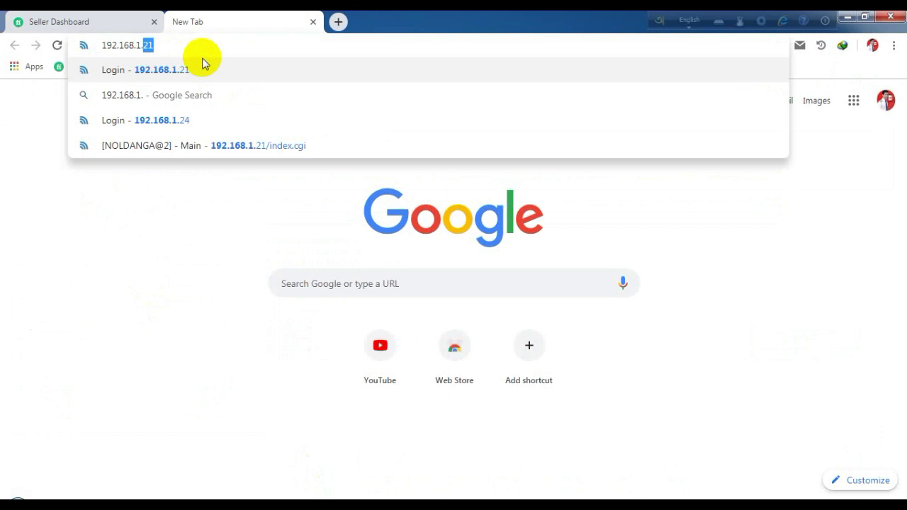
key(BackSpace)
key(BackSpace)
key(BackSpace)
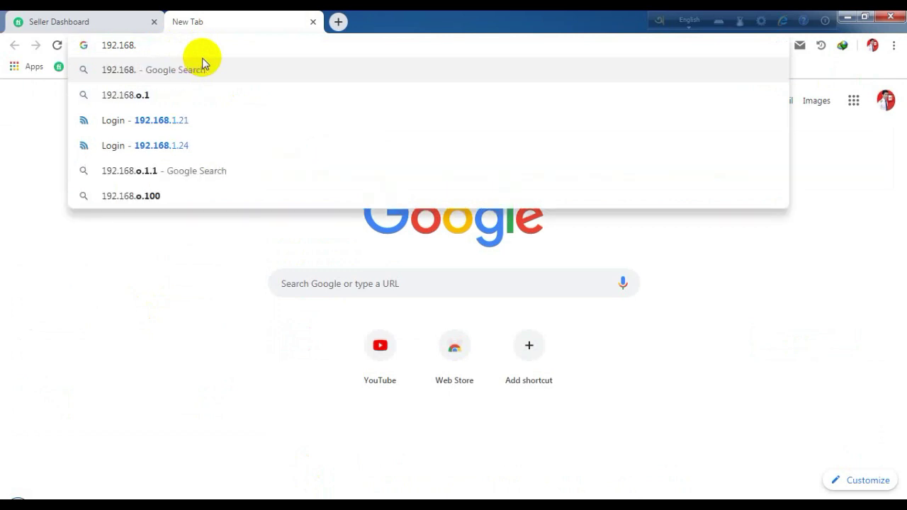
text(0.1)
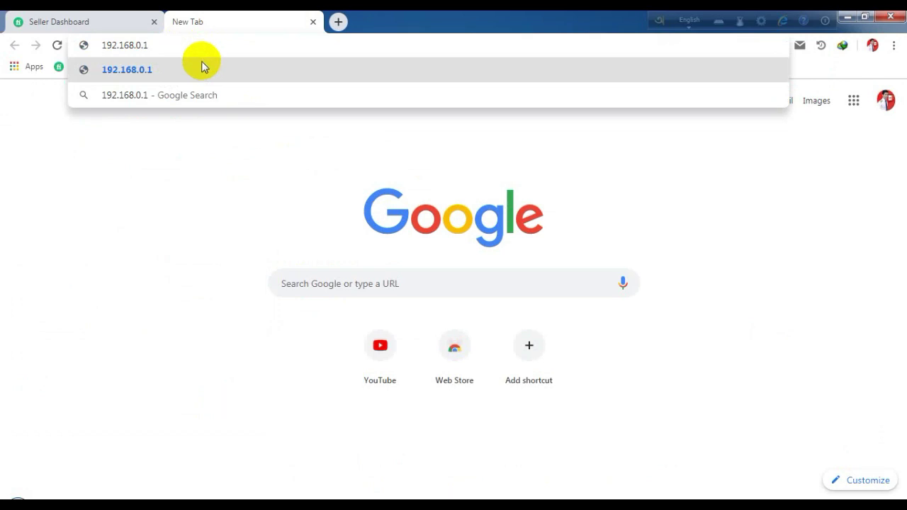
click(202, 68)
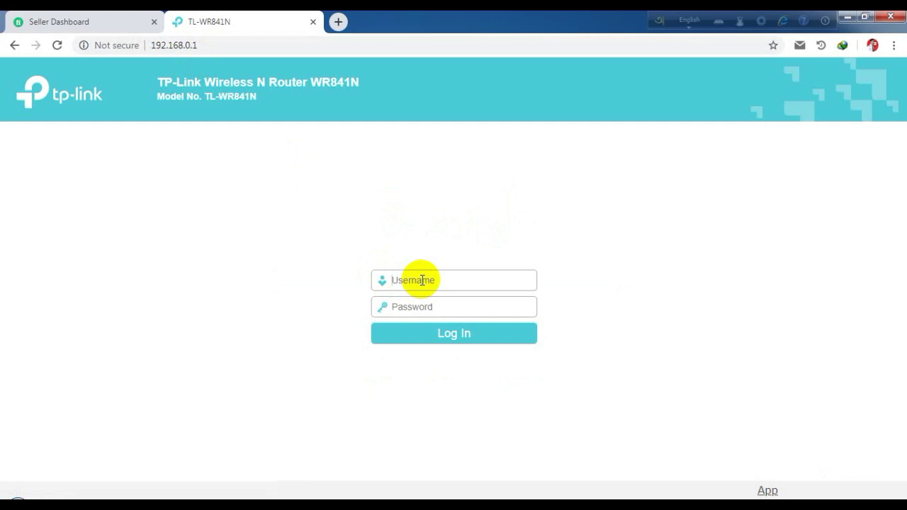
Step: Sign in to the TL-WR841N with the admin username and the router password
click(421, 280)
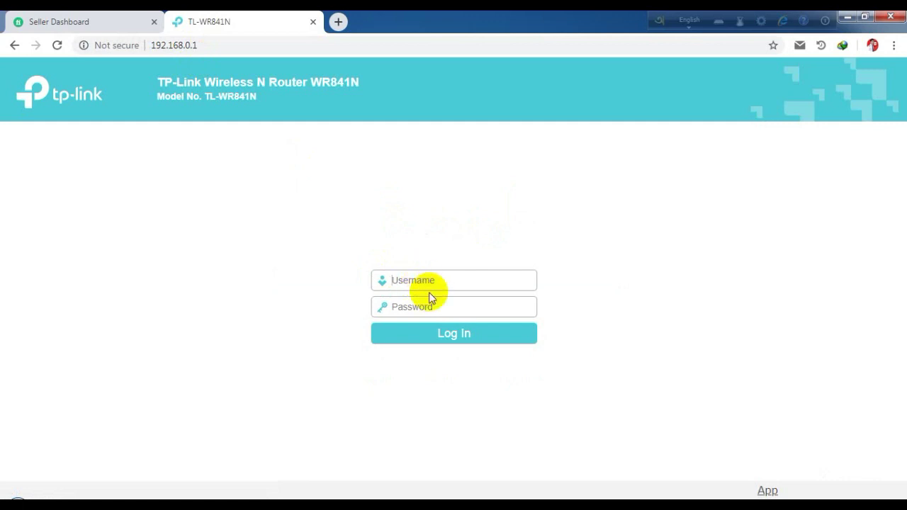
key(F11)
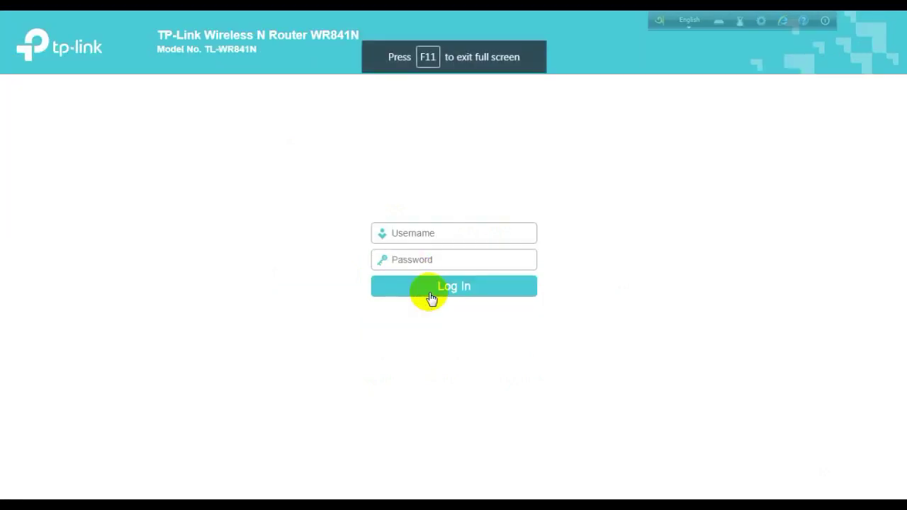
key(F11)
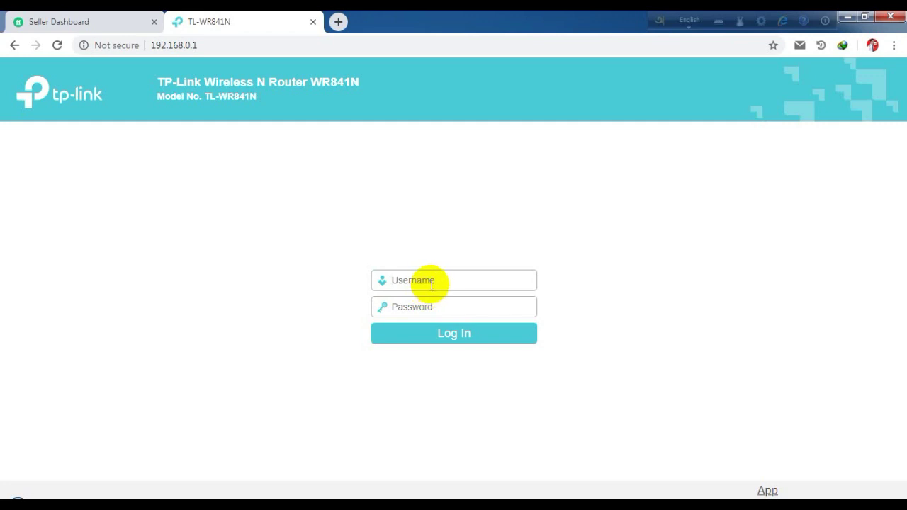
click(432, 282)
text(admin)
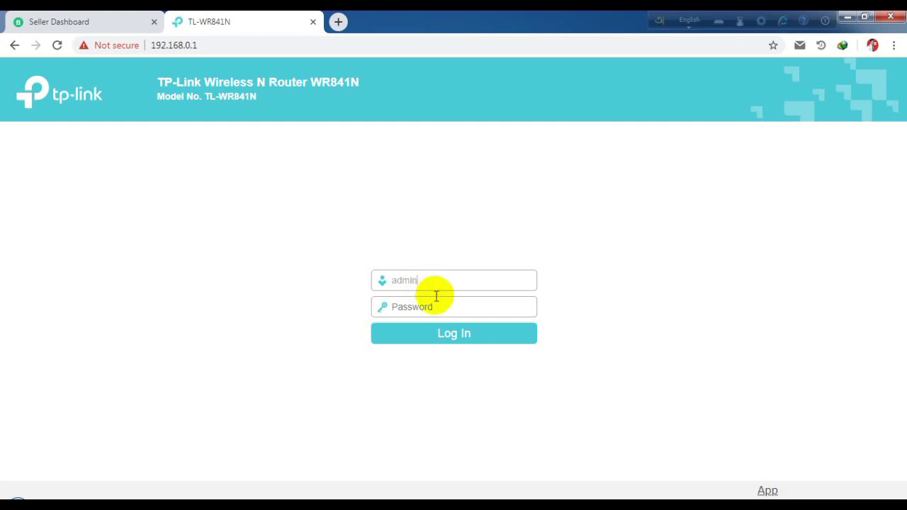
click(437, 301)
text(ad)
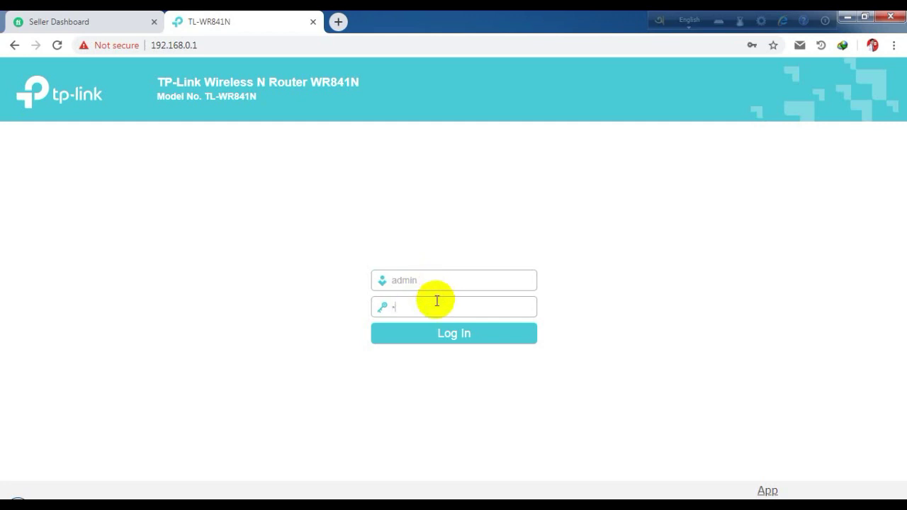
text(min)
key(Return)
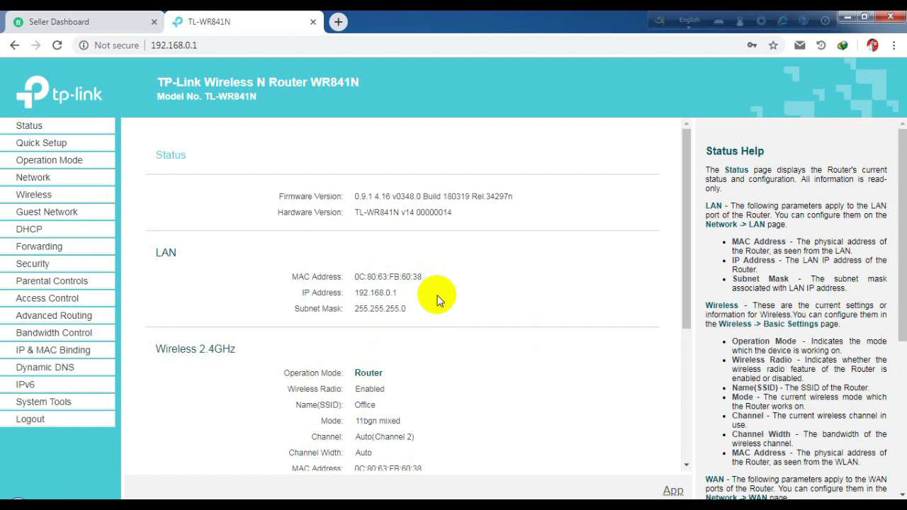
scroll(437, 300, down, 3)
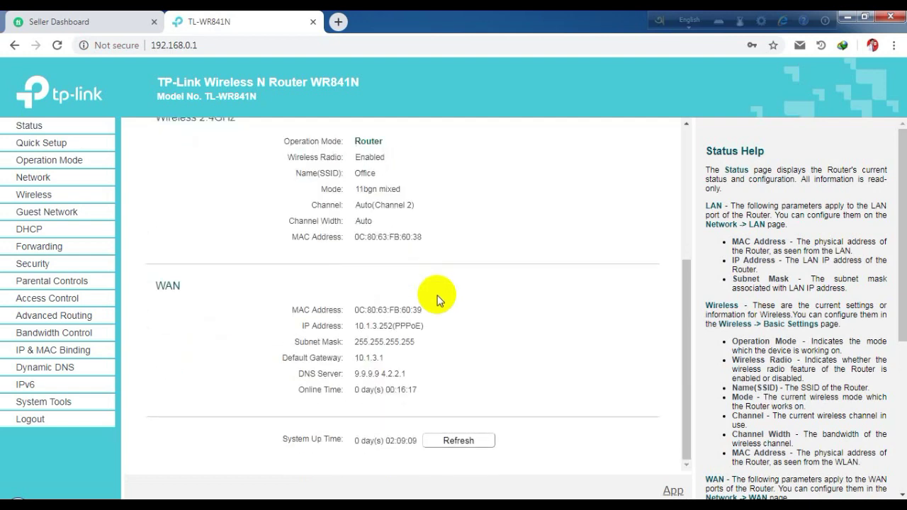
scroll(437, 300, up, 3)
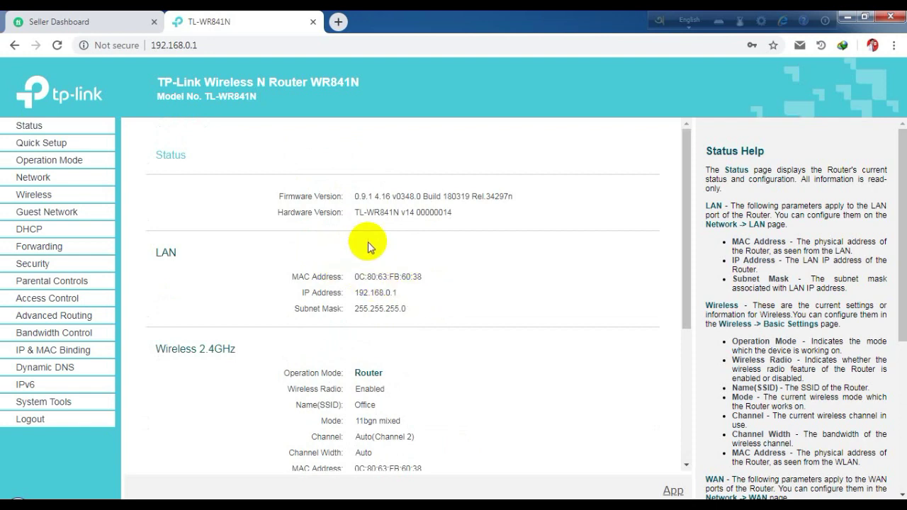
scroll(362, 268, down, 3)
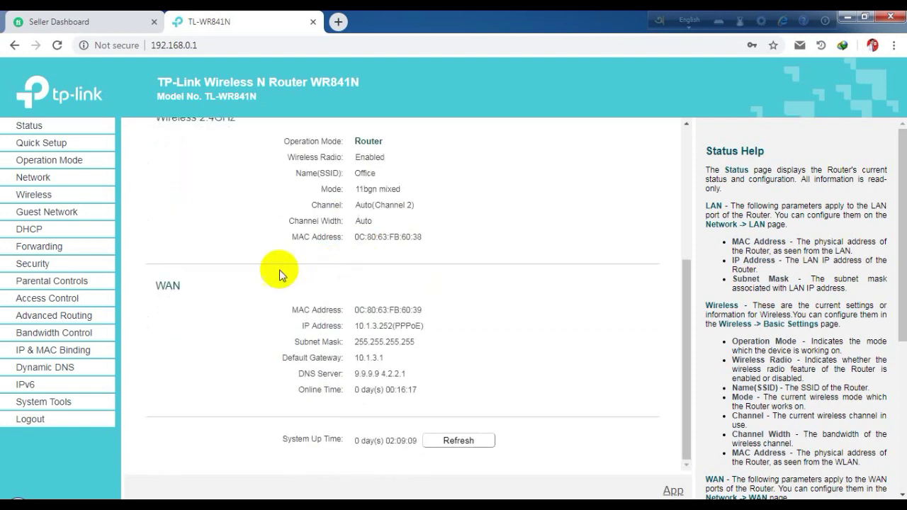
scroll(255, 258, up, 3)
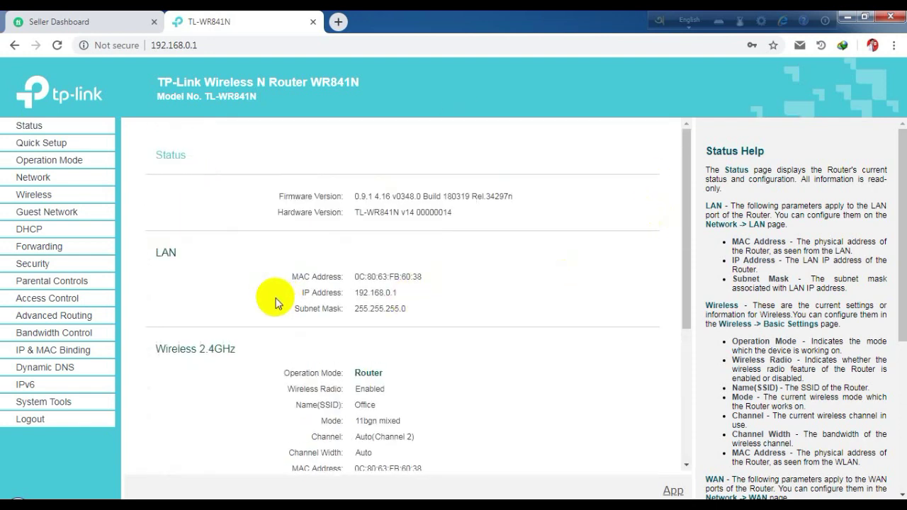
Step: Run Quick Setup, keeping Wireless Router mode and choosing PPPoE as the WAN type
click(54, 145)
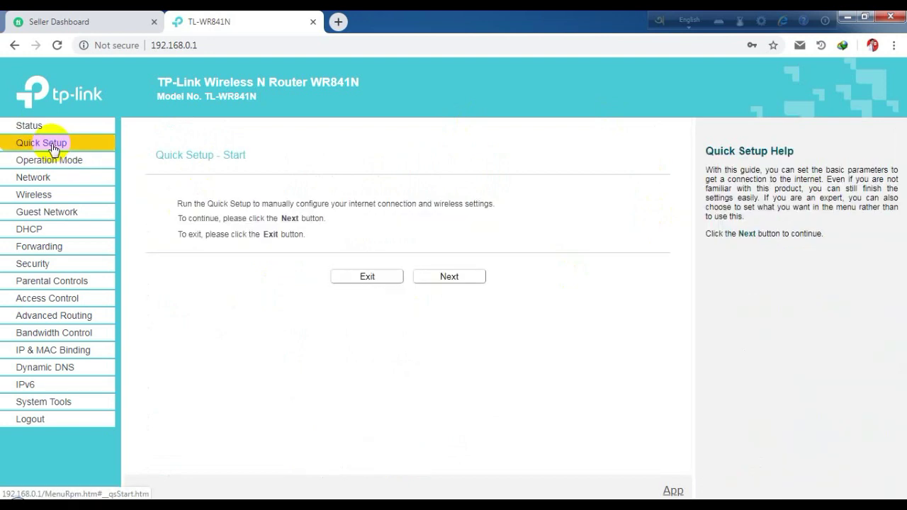
click(442, 278)
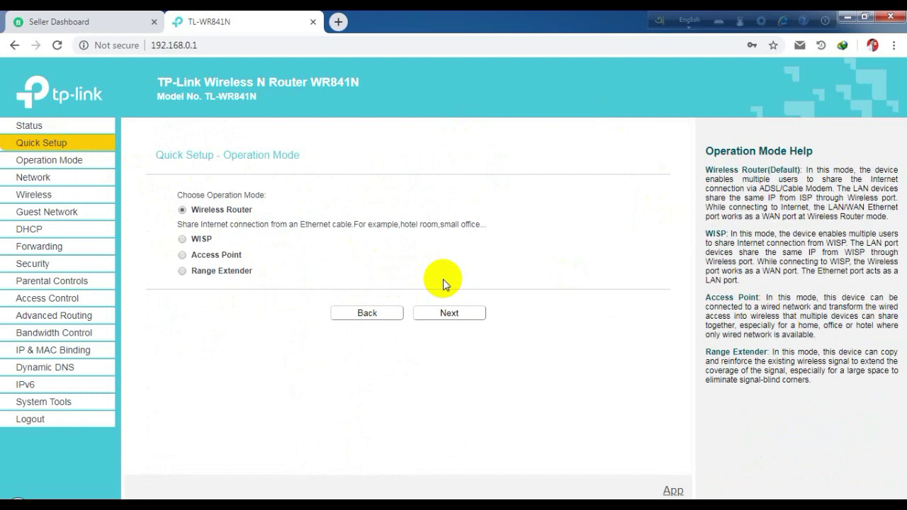
click(455, 312)
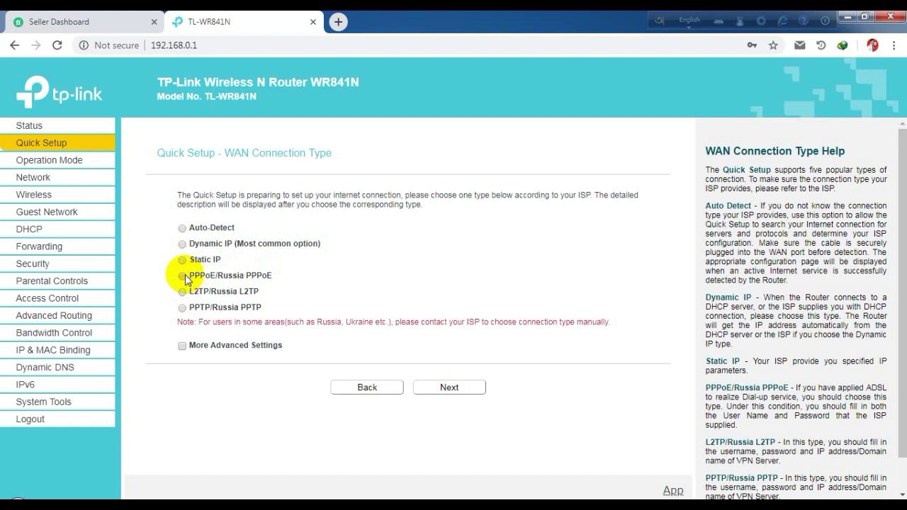
click(182, 276)
click(434, 402)
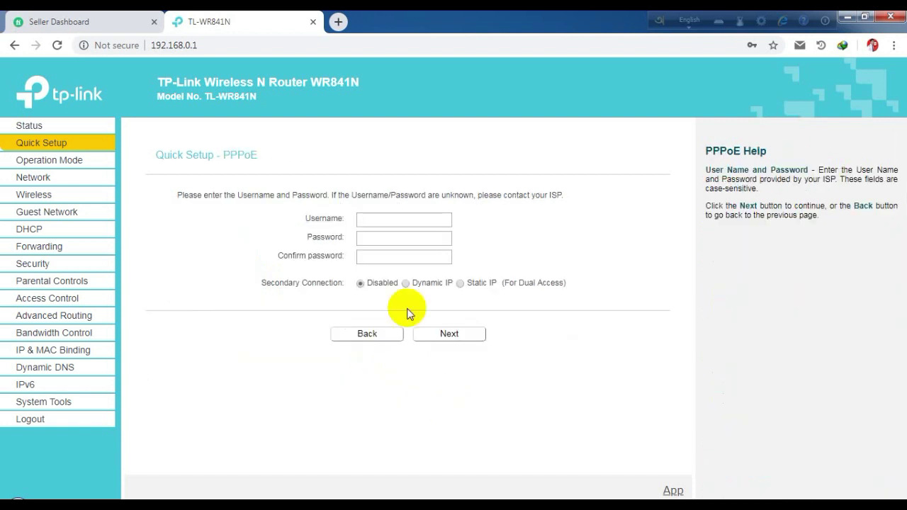
Step: Enter the ISP PPPoE username and the password twice, then continue to wireless setup
click(379, 216)
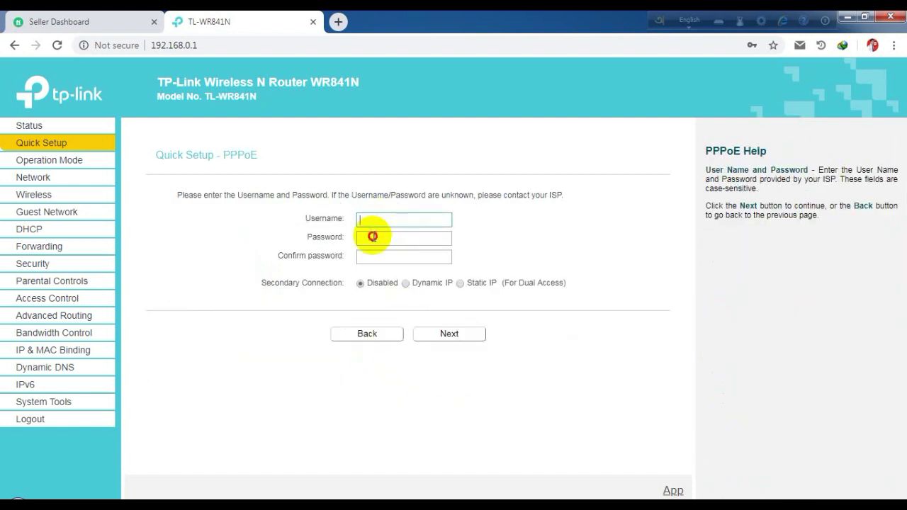
click(373, 237)
click(371, 256)
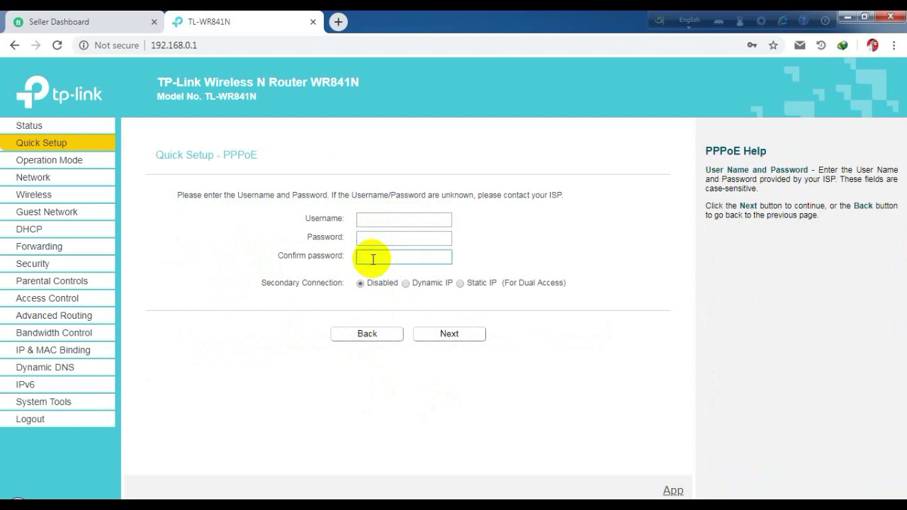
click(375, 214)
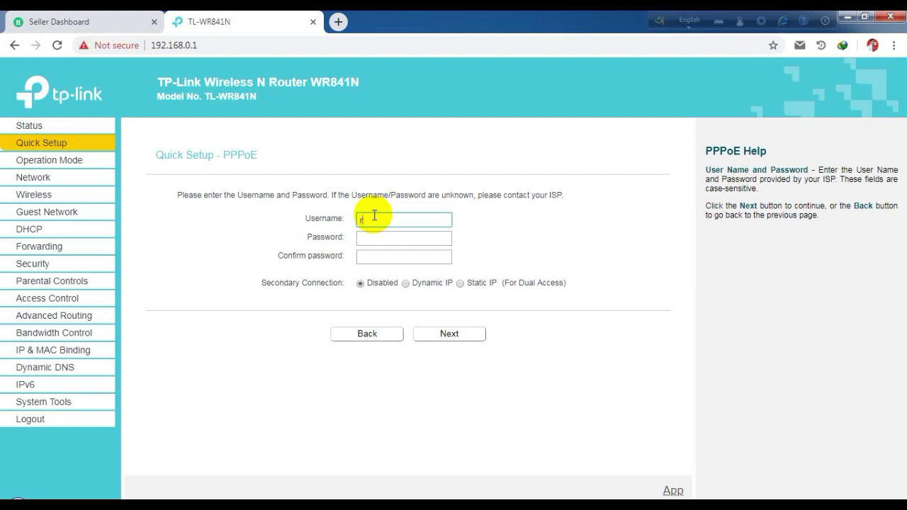
text(r@2)
triple_click(374, 219)
click(388, 235)
click(384, 238)
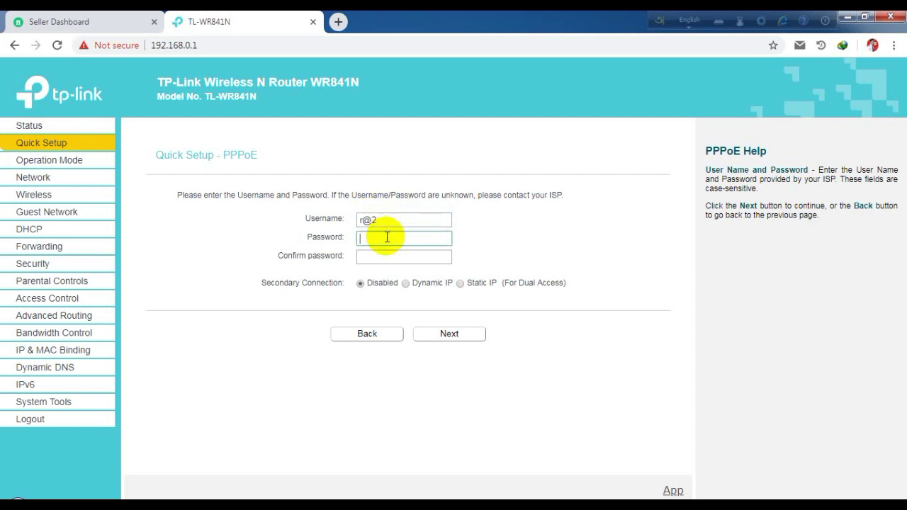
text(123)
click(384, 255)
text(123)
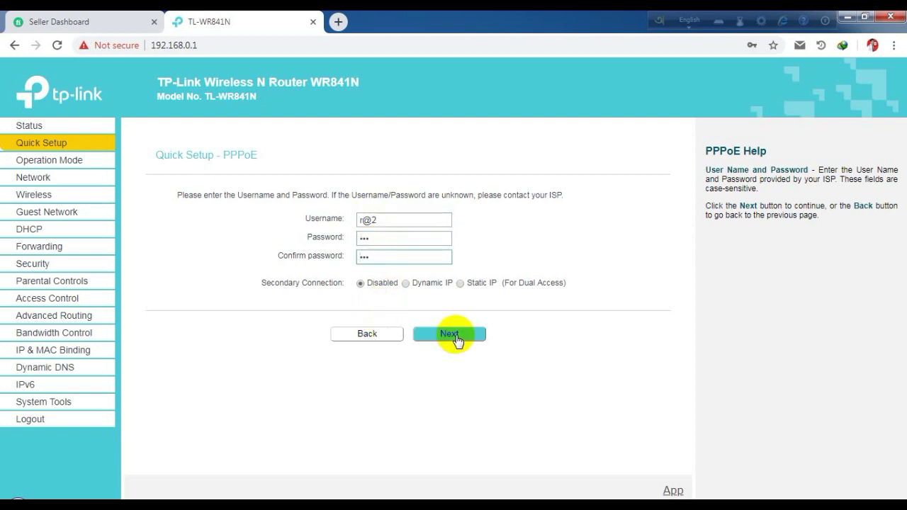
click(453, 334)
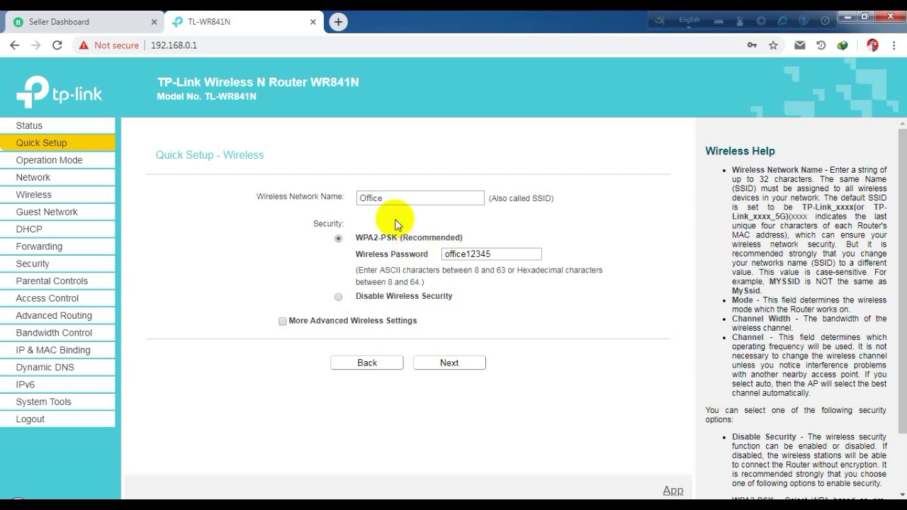
Step: Check that the network name is Office and WPA2-PSK security is selected
click(383, 197)
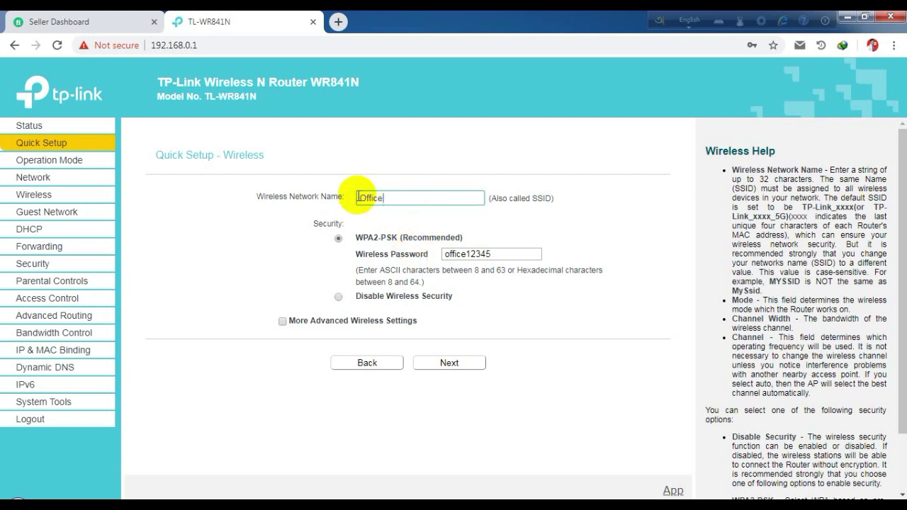
drag(358, 198, 296, 190)
click(406, 194)
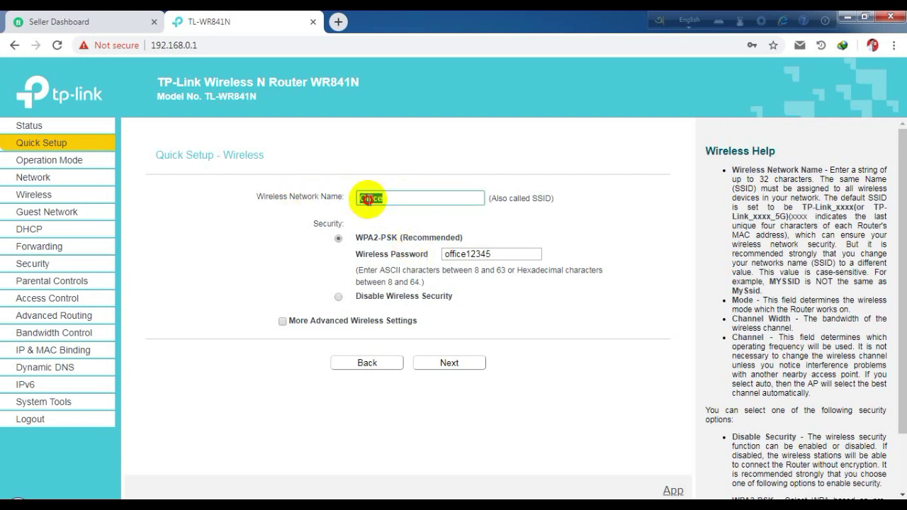
click(405, 201)
drag(404, 201, 275, 204)
click(399, 196)
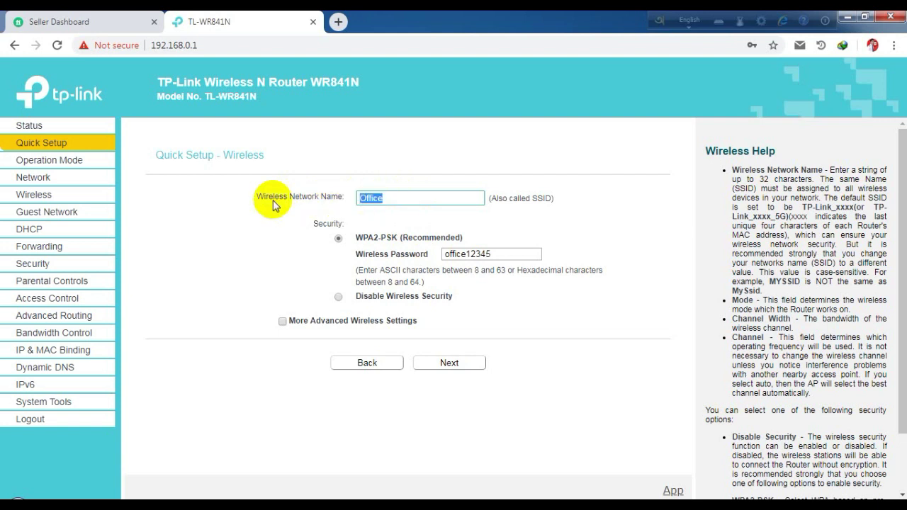
click(273, 198)
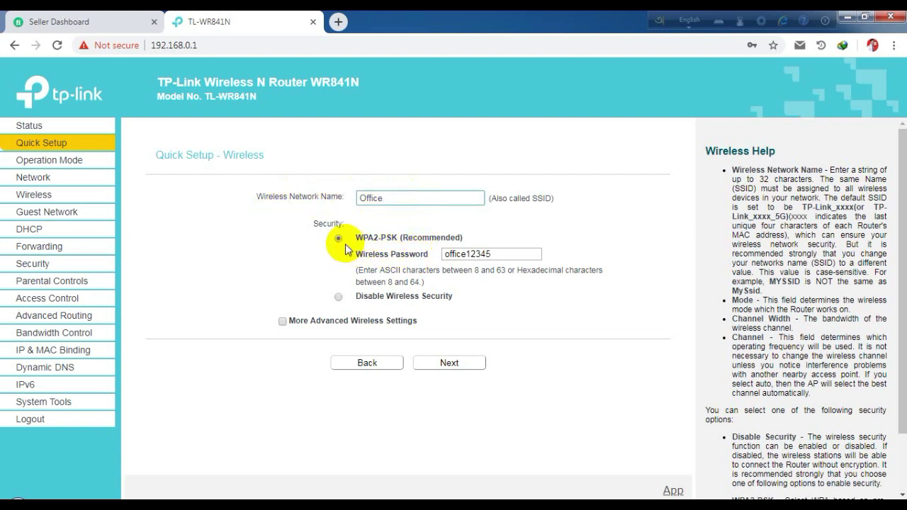
Step: Review the shown wireless password and move on to the Confirm summary
click(512, 257)
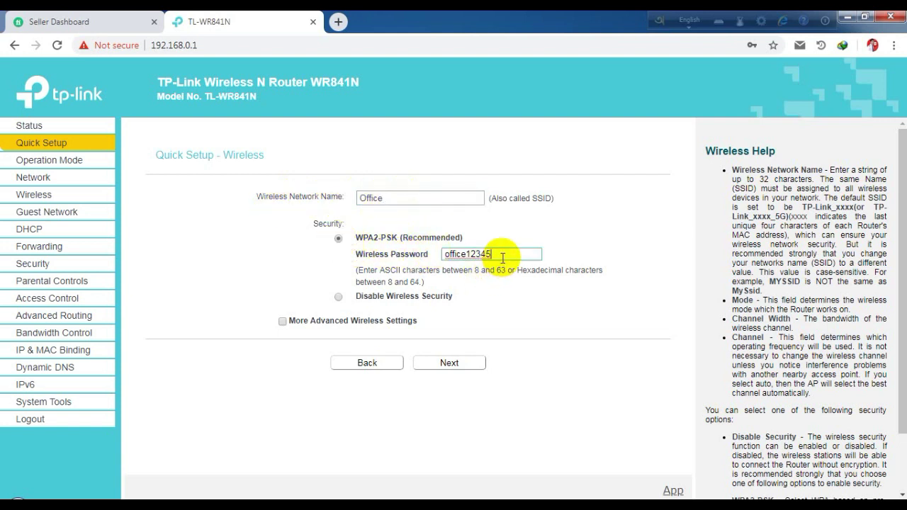
double_click(450, 253)
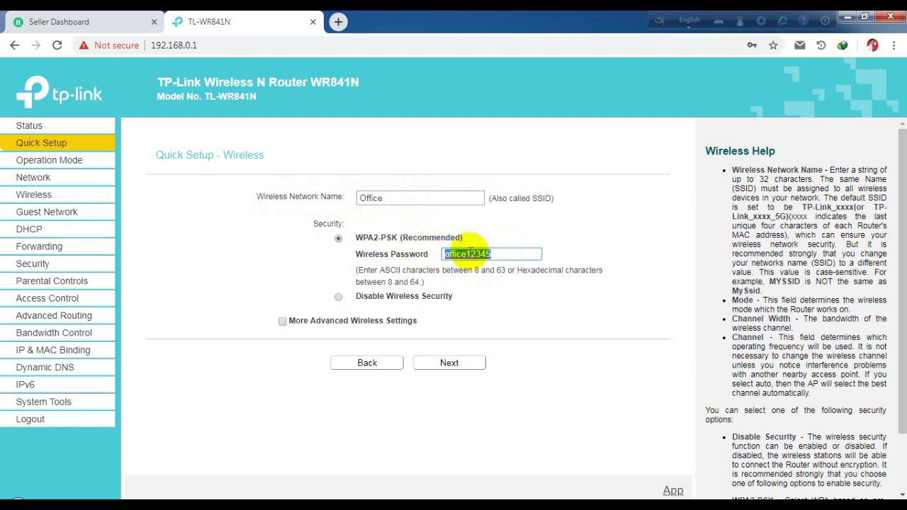
click(496, 253)
drag(510, 254, 430, 259)
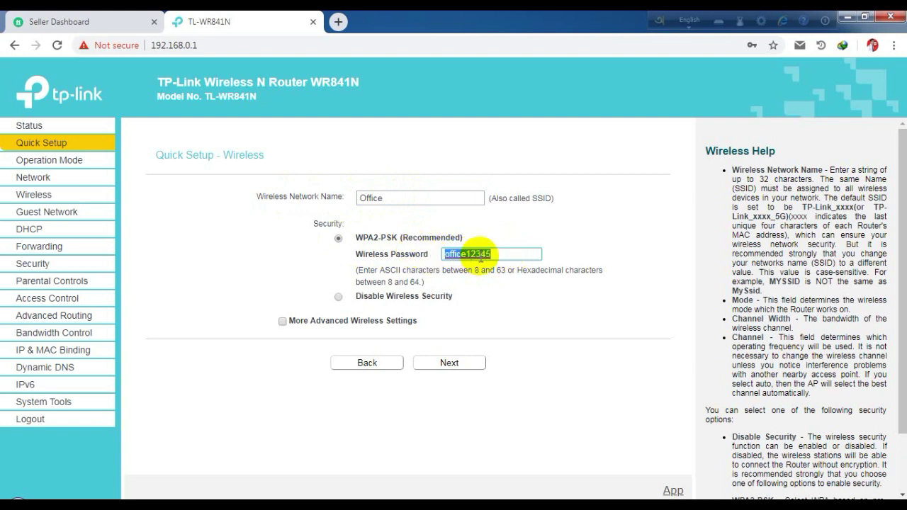
click(518, 255)
double_click(496, 254)
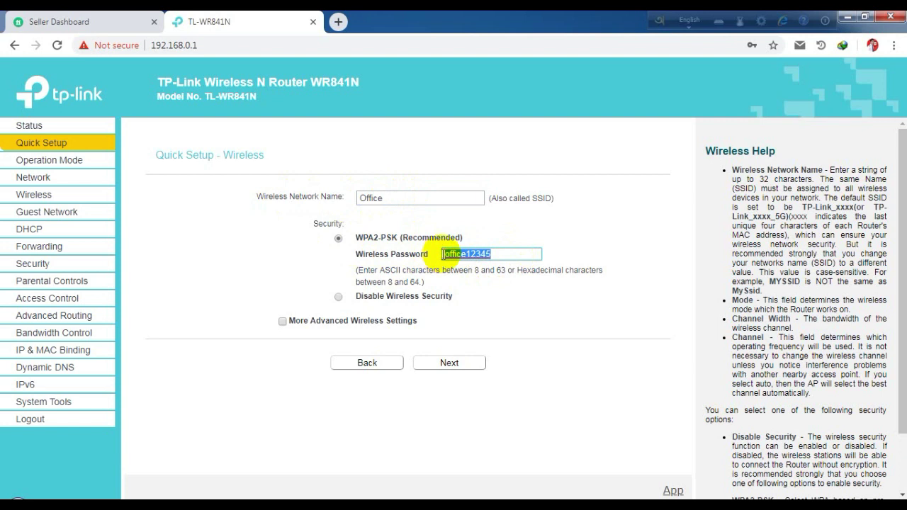
click(442, 255)
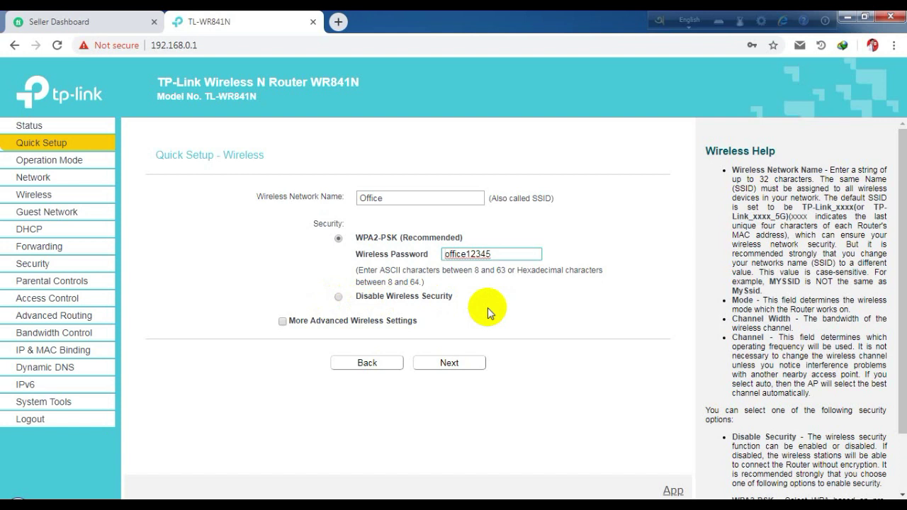
click(430, 199)
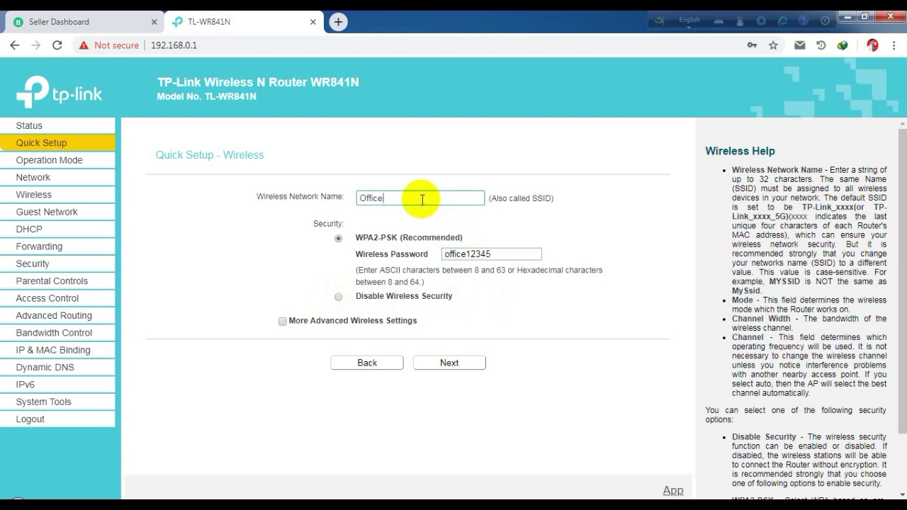
click(486, 256)
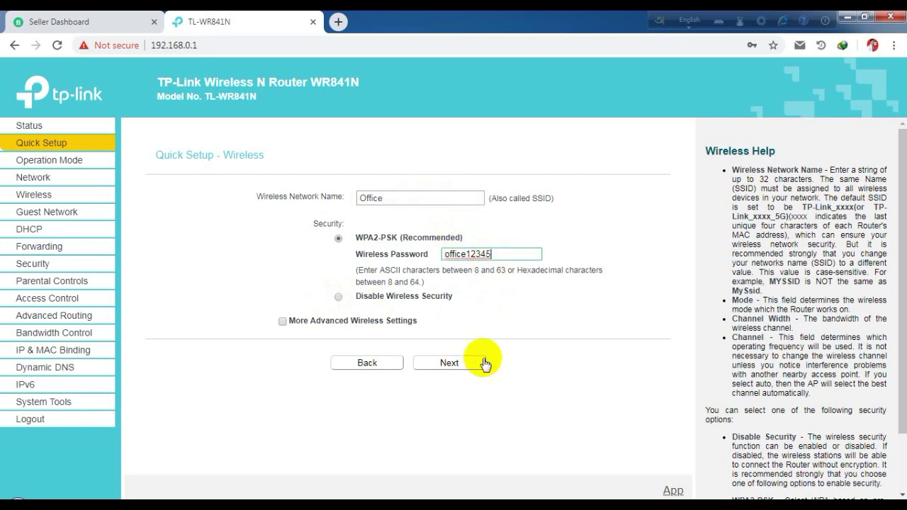
click(472, 365)
scroll(473, 367, down, 1)
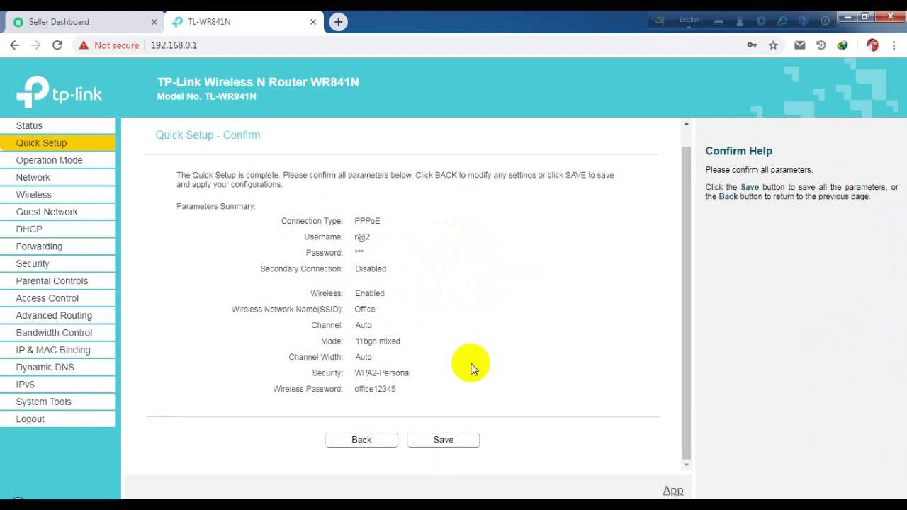
Step: Save the PPPoE and Office Wi-Fi settings from the Confirm page
click(445, 442)
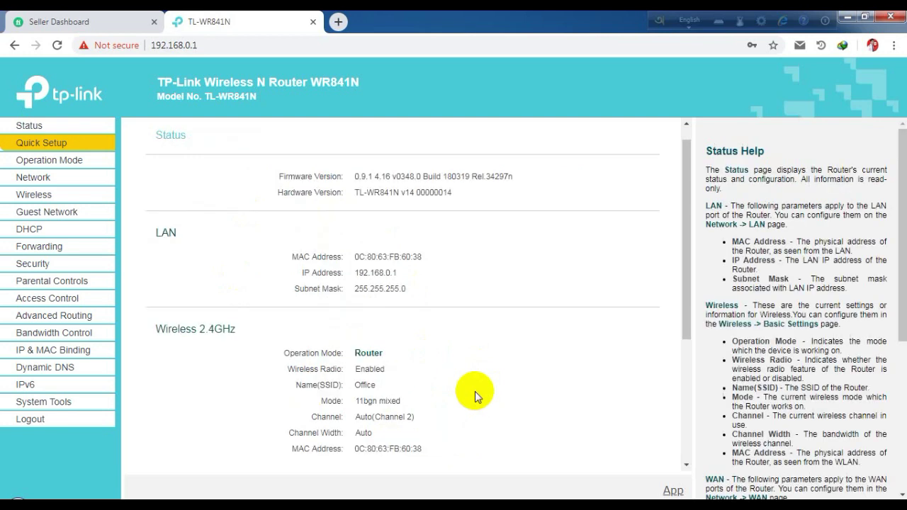
Step: Scroll the Status page to the WAN section showing PPPoE 10.1.3.252 and back up
scroll(464, 393, down, 3)
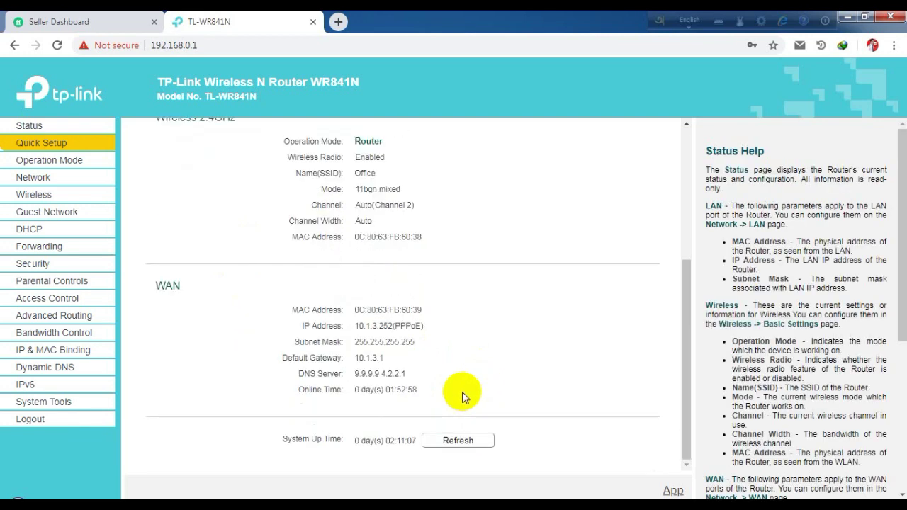
scroll(463, 393, up, 4)
scroll(462, 396, down, 3)
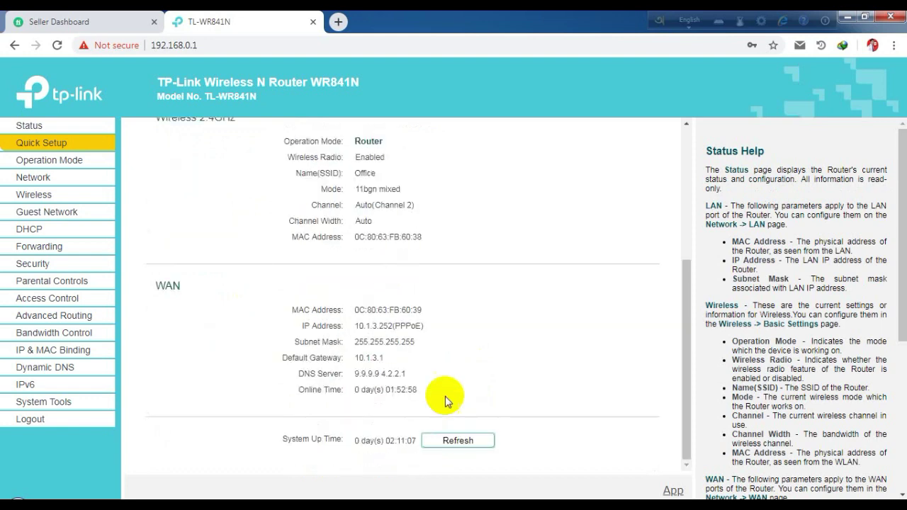
scroll(445, 395, up, 3)
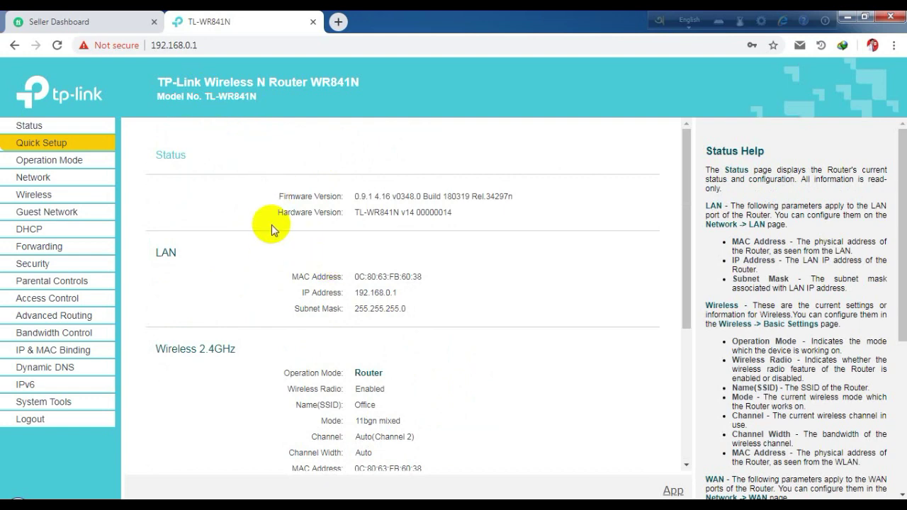
click(92, 18)
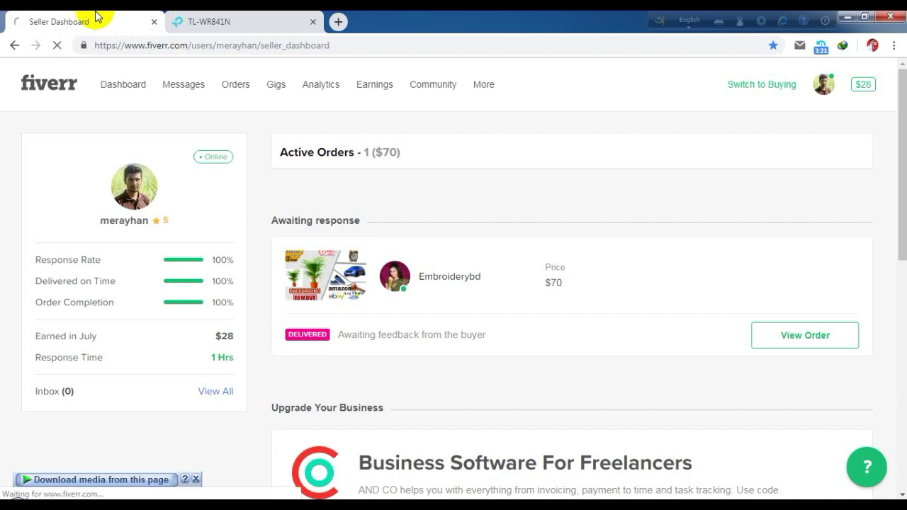
click(241, 23)
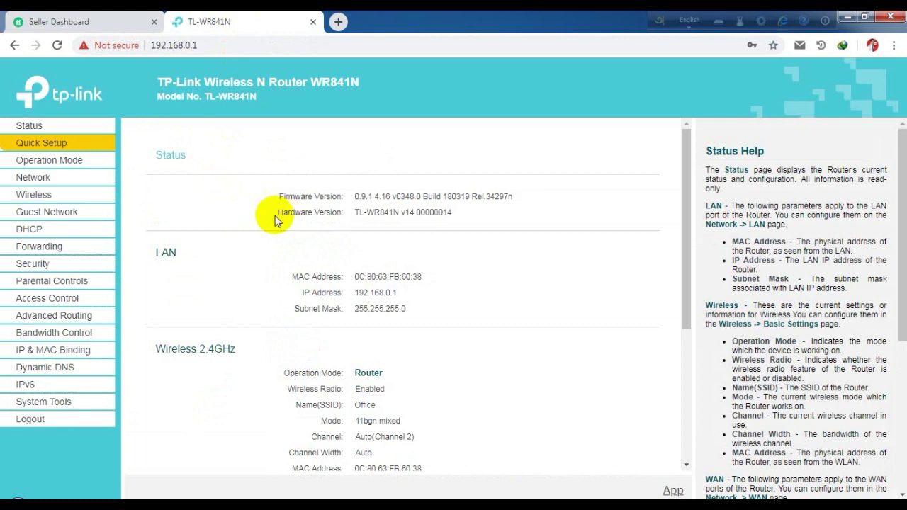
Step: Browse the WAN, LAN, Wireless Settings, Wireless Security and MAC Filtering pages
click(68, 180)
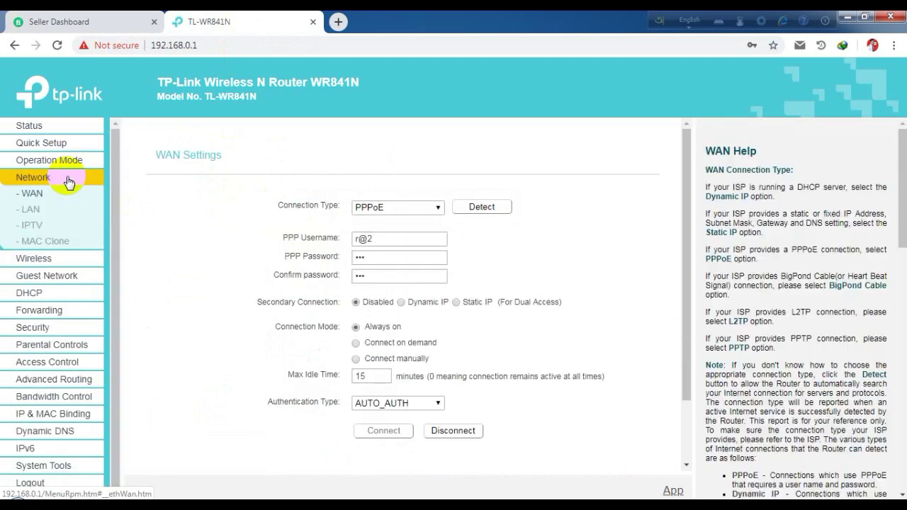
click(55, 206)
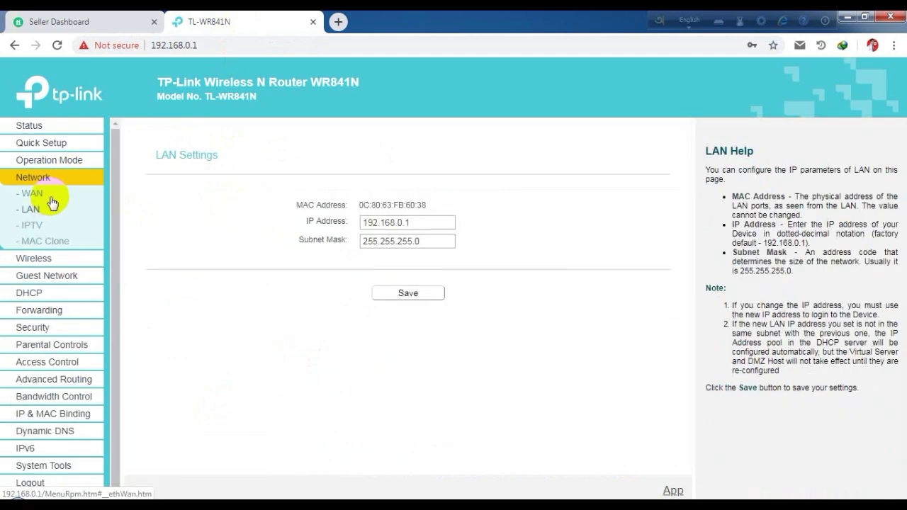
click(39, 258)
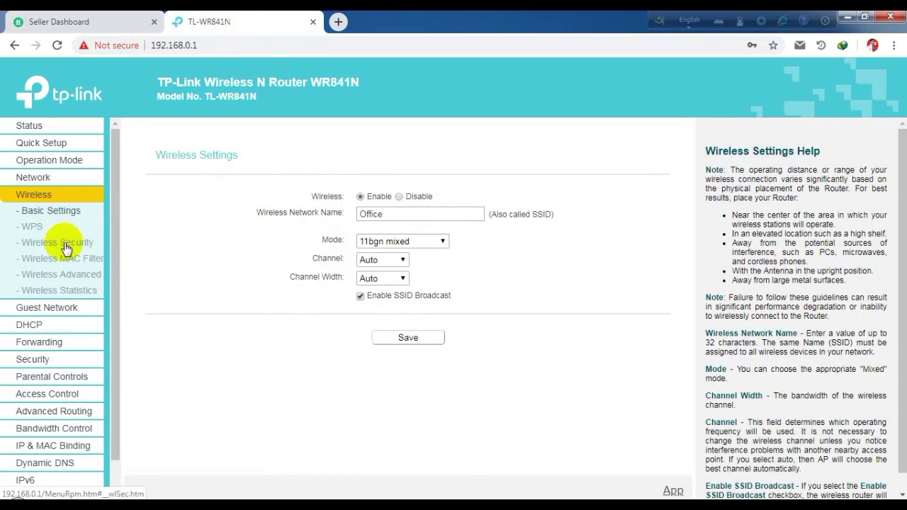
click(61, 245)
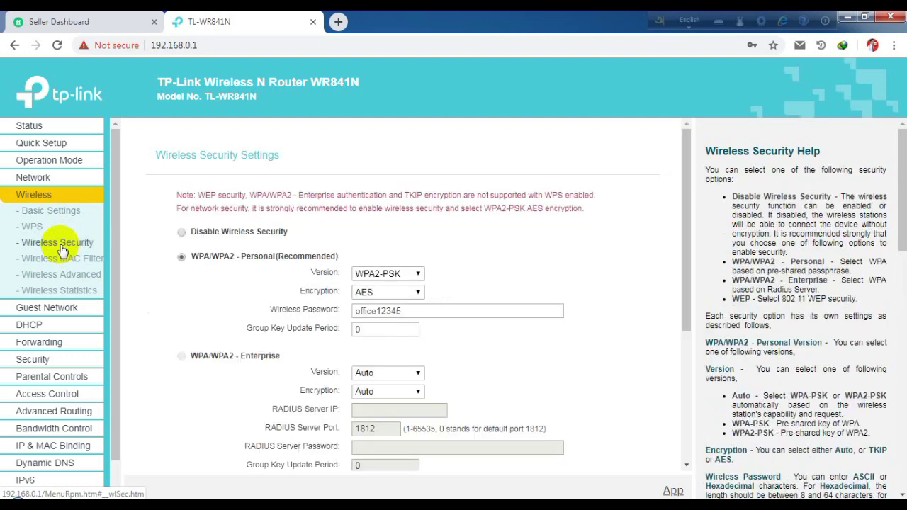
click(61, 258)
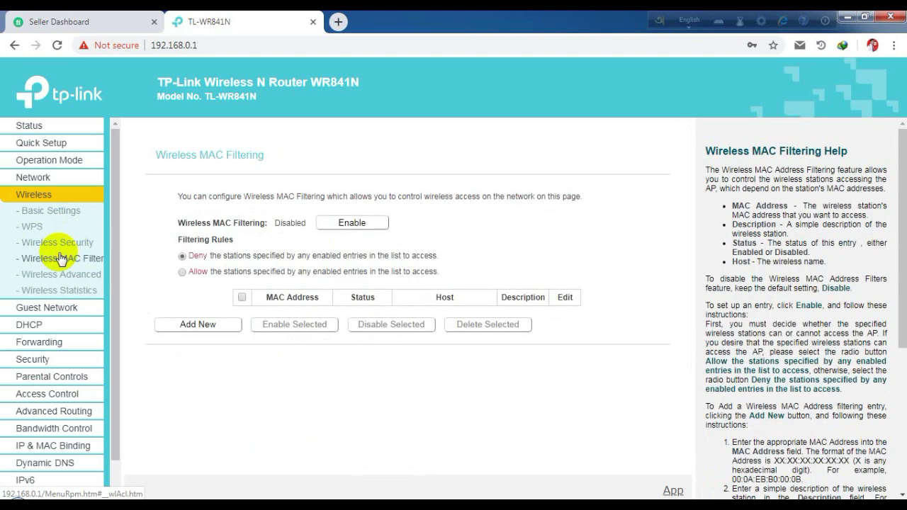
Step: Revisit Operation Mode and the wireless pages, ending on Wireless Advanced
click(48, 160)
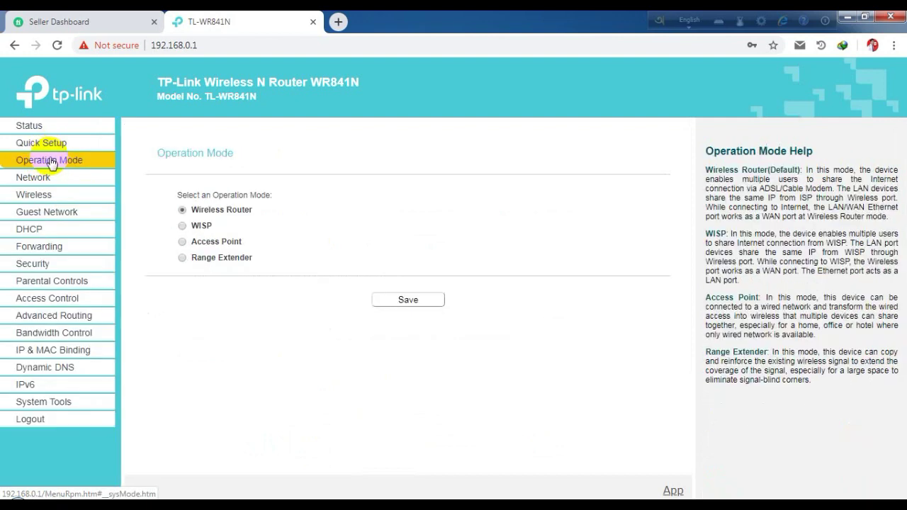
click(51, 198)
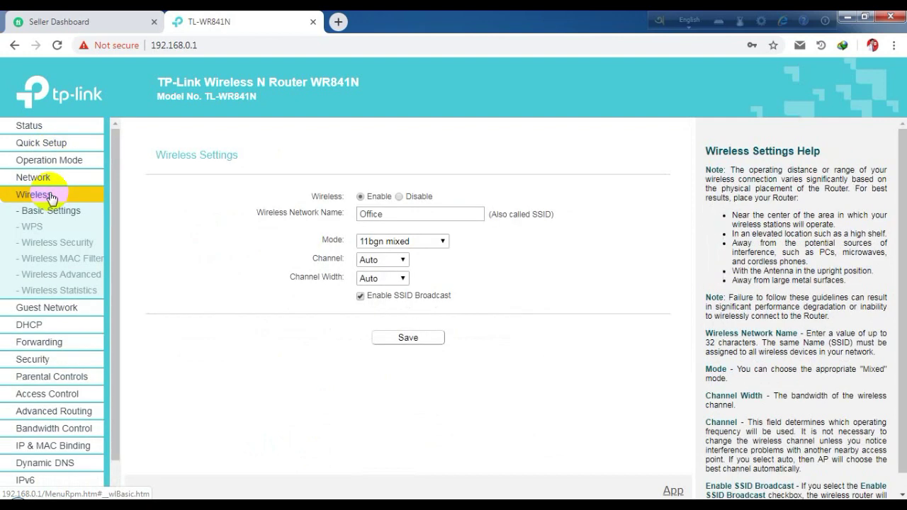
click(56, 244)
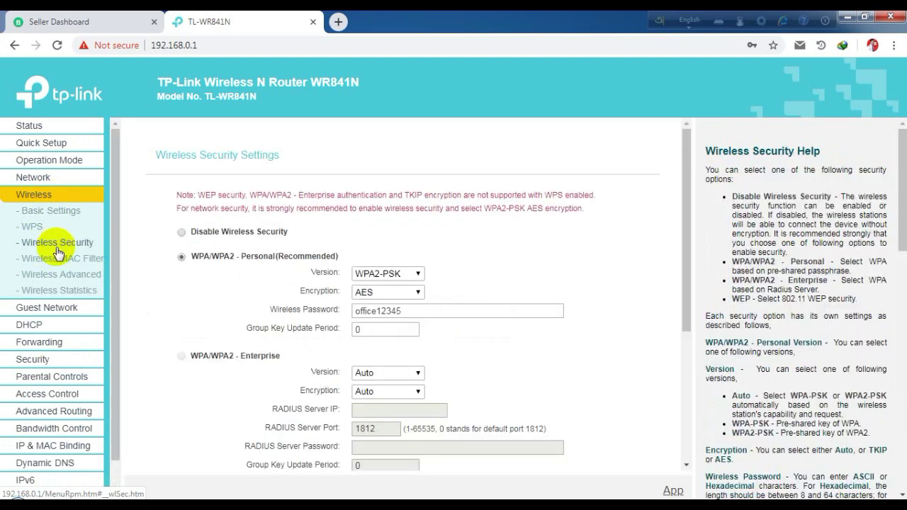
click(58, 263)
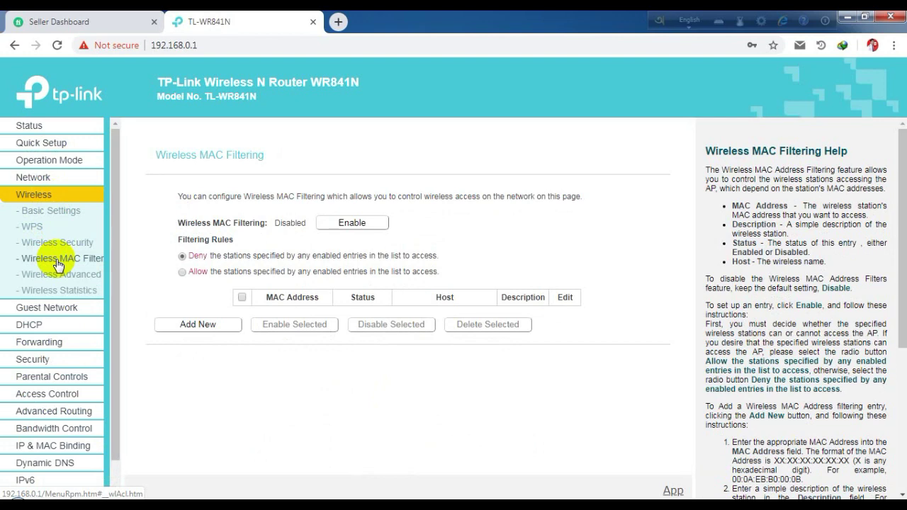
click(60, 278)
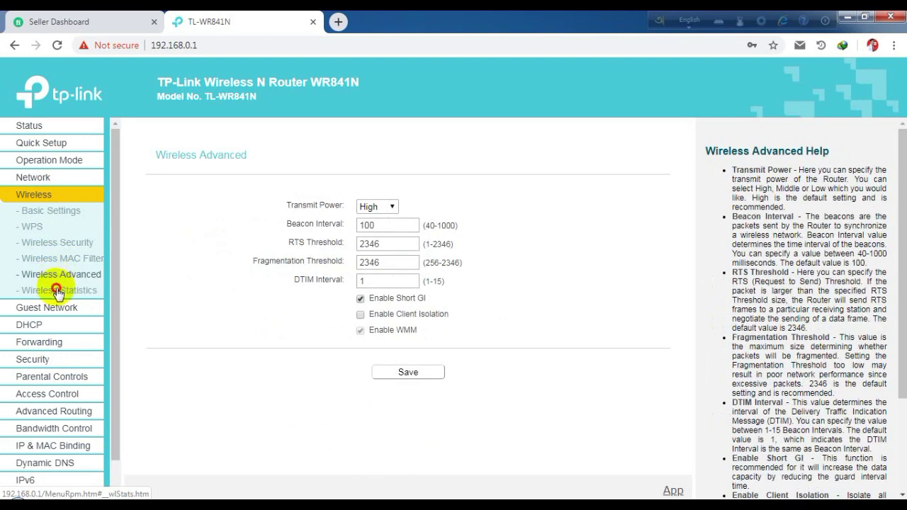
Step: Open Wireless Statistics to list the station connected to Office
click(59, 292)
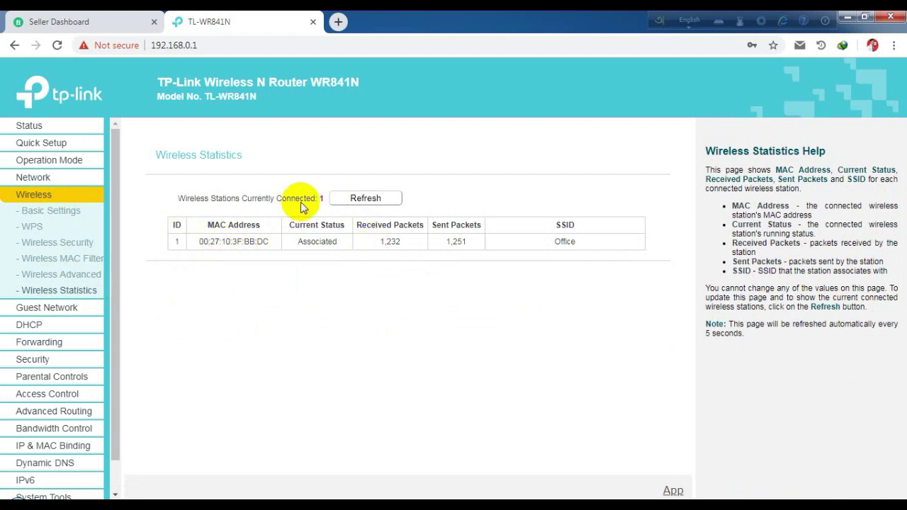
Step: Refresh Wireless Statistics until two Office stations appear, highlighting the second MAC address
drag(279, 197, 332, 197)
click(327, 199)
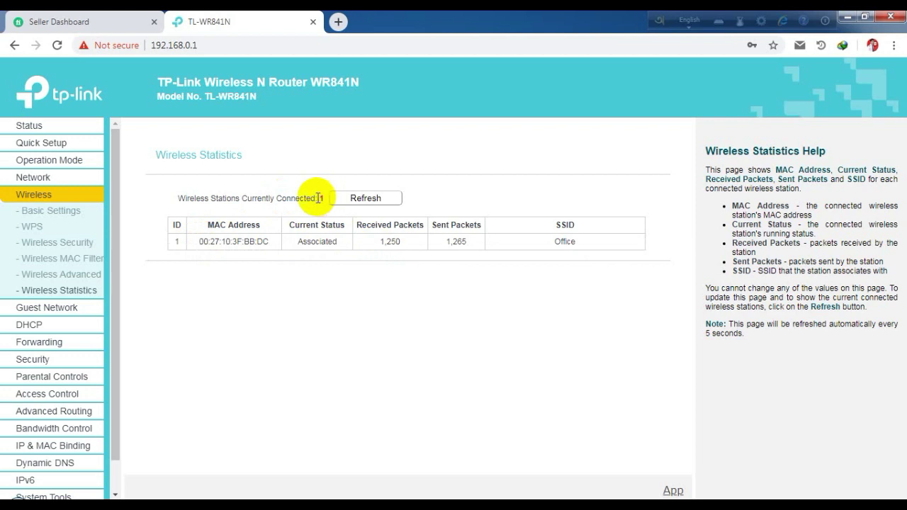
click(319, 198)
click(395, 195)
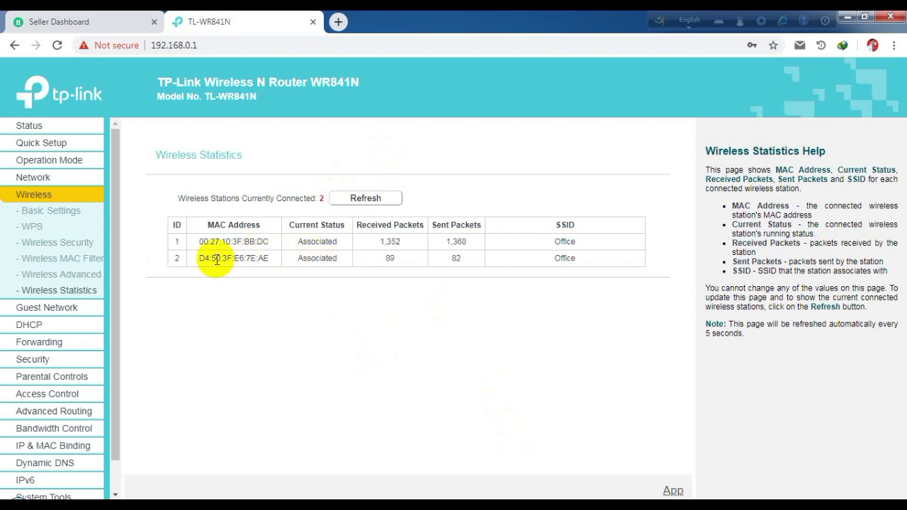
drag(199, 260, 289, 259)
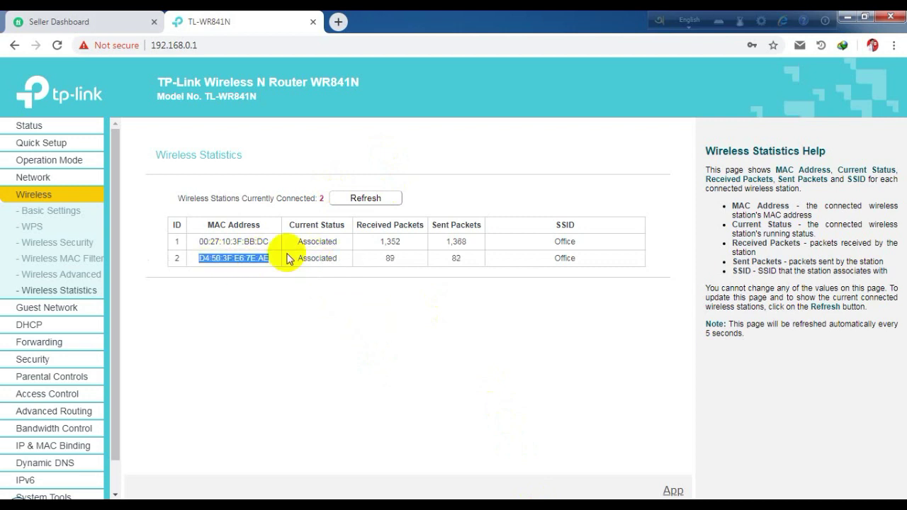
click(363, 202)
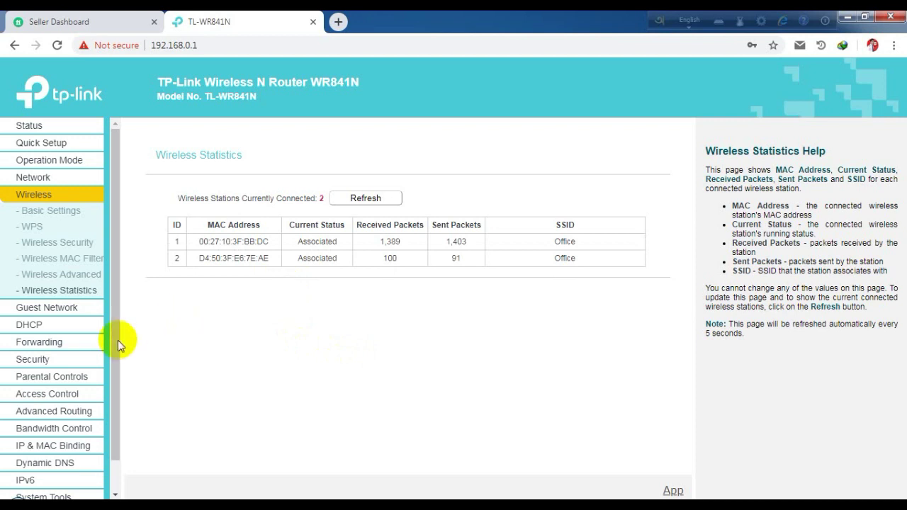
scroll(118, 340, down, 1)
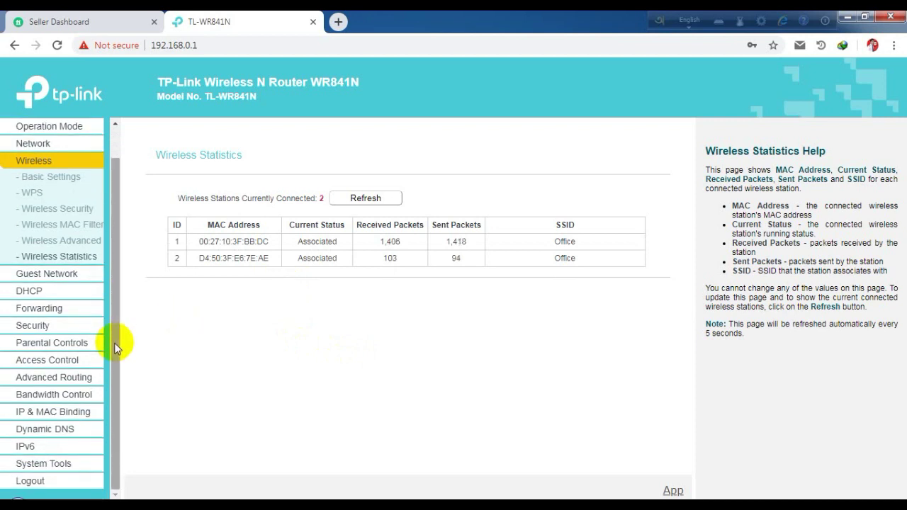
Step: Go to DHCP in the left menu and show the DHCP Clients List of three devices
click(65, 291)
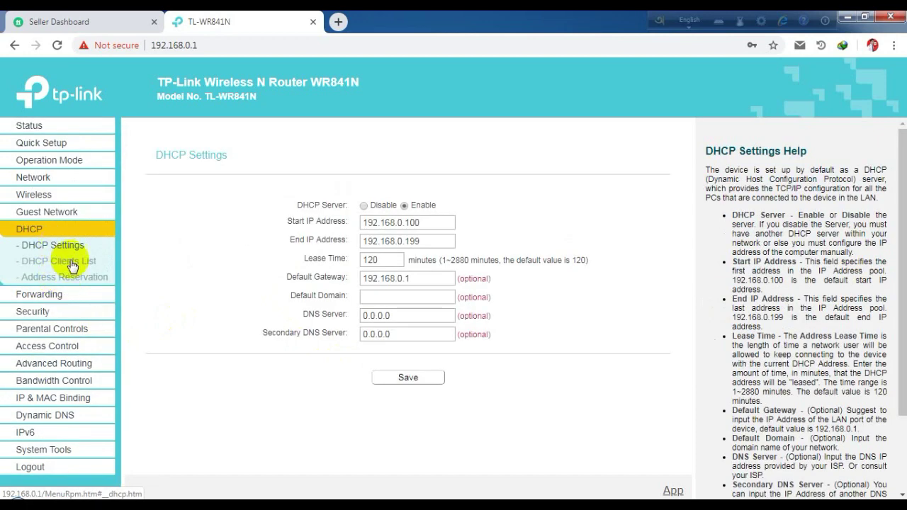
click(68, 261)
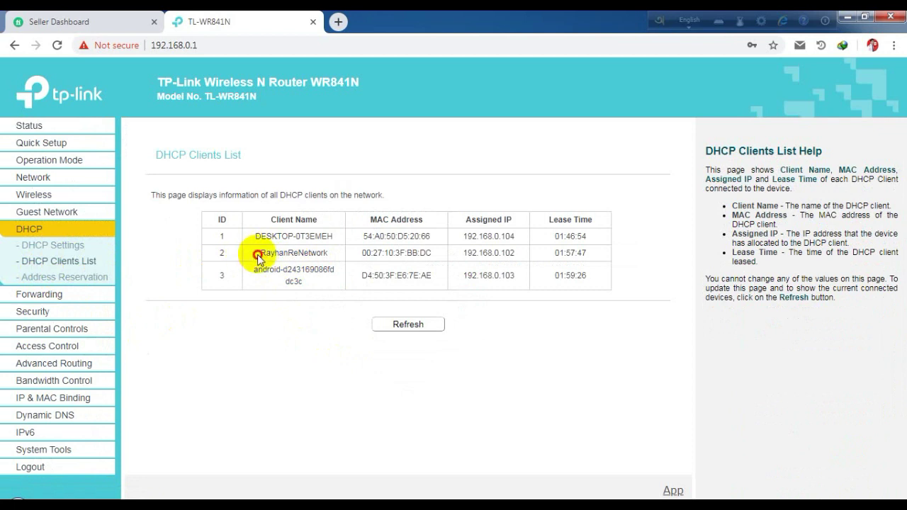
Step: Highlight the client names, the android client's IP 192.168.0.103, and a lease time
drag(257, 254, 331, 259)
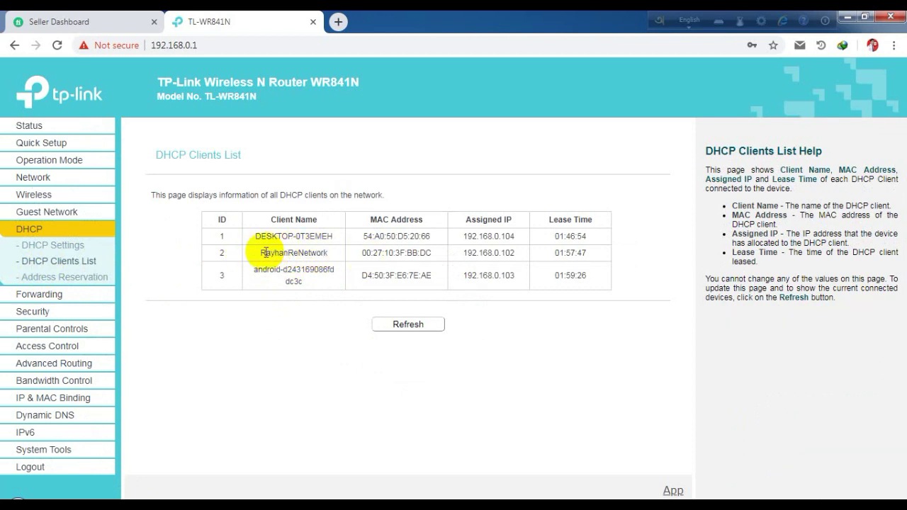
drag(253, 271, 334, 277)
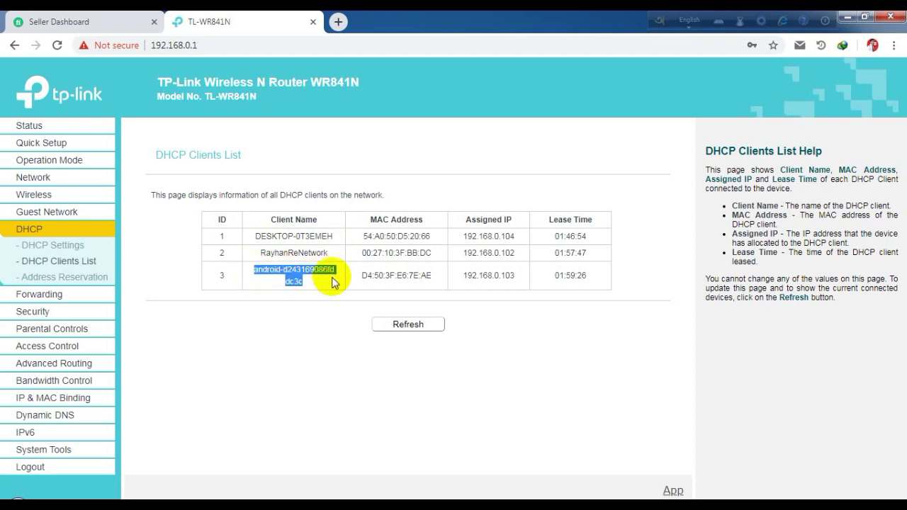
click(335, 278)
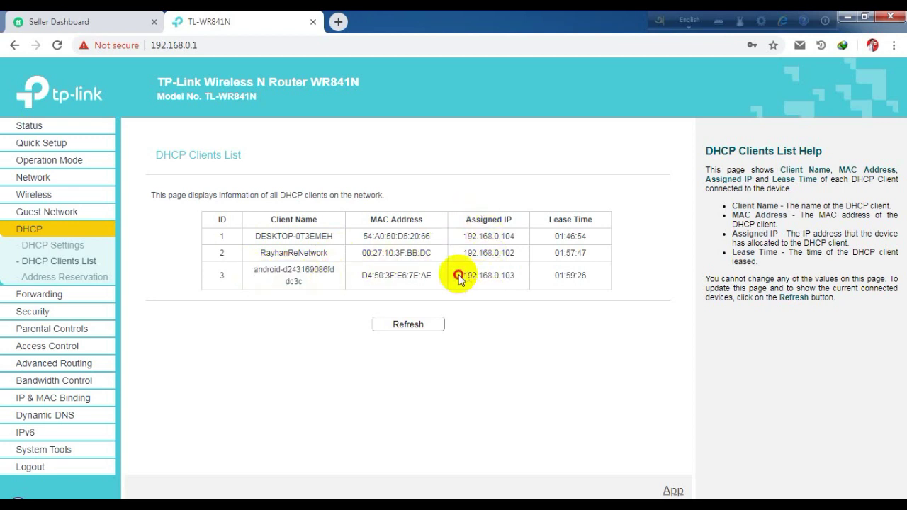
drag(459, 275, 518, 277)
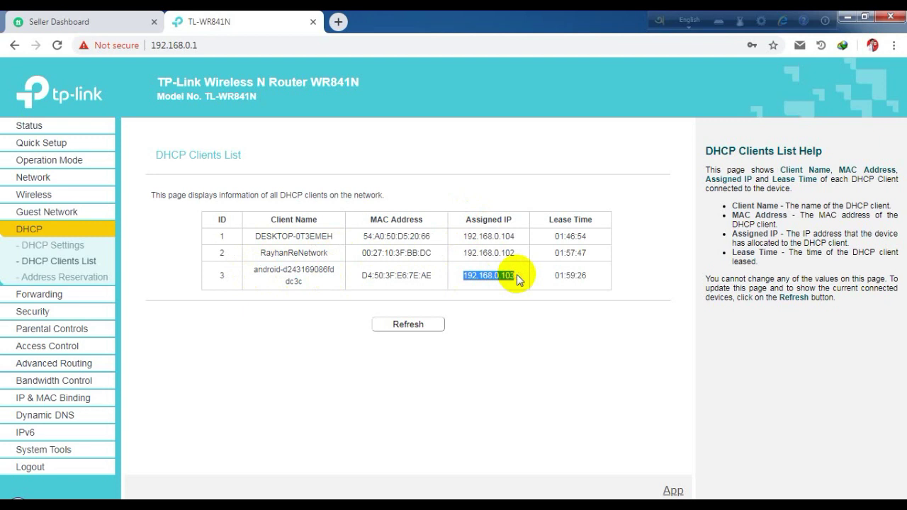
mouse_move(560, 272)
mouse_down()
mouse_move(622, 272)
mouse_move(563, 270)
mouse_up()
Step: Refresh the DHCP clients list and review the android client's full name
click(407, 320)
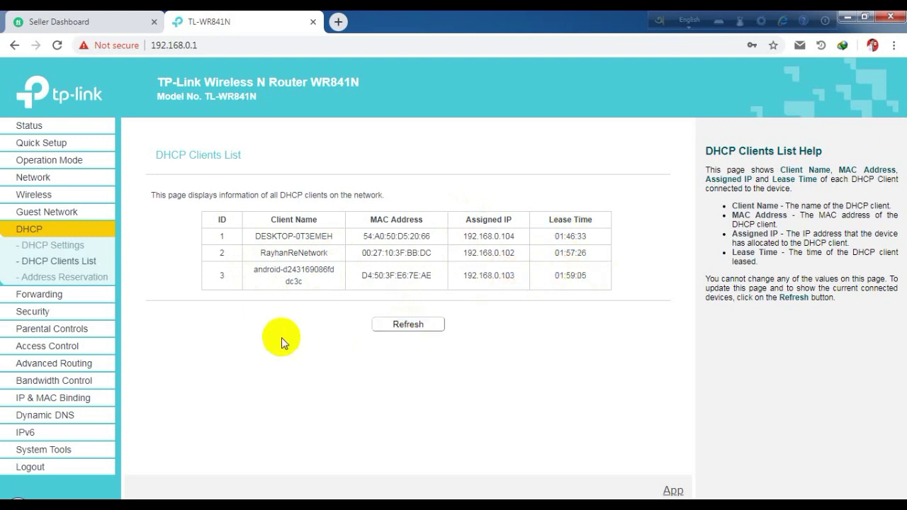
drag(211, 255, 222, 274)
click(273, 281)
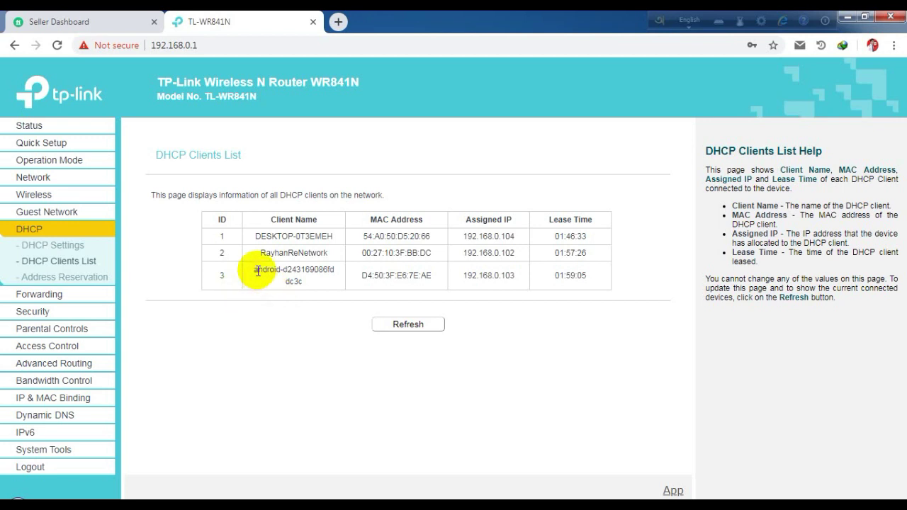
drag(255, 268, 318, 286)
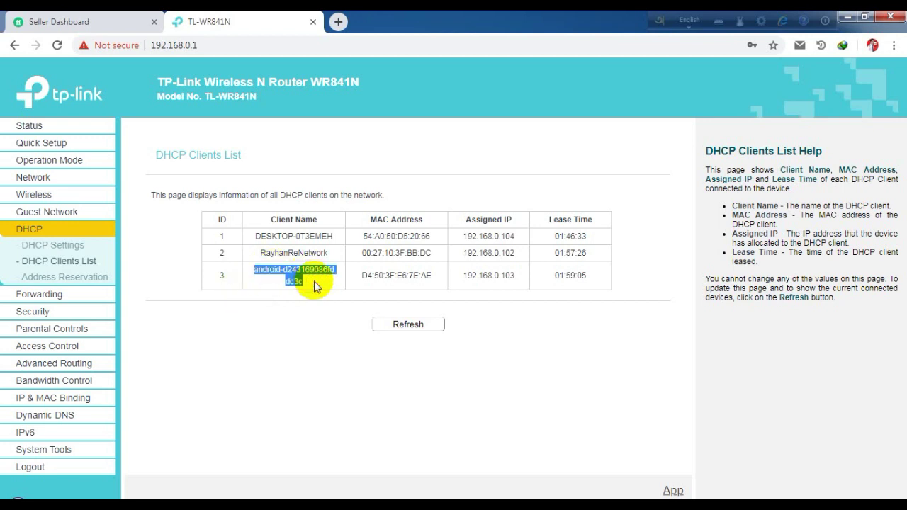
click(267, 268)
drag(256, 272, 302, 290)
click(296, 291)
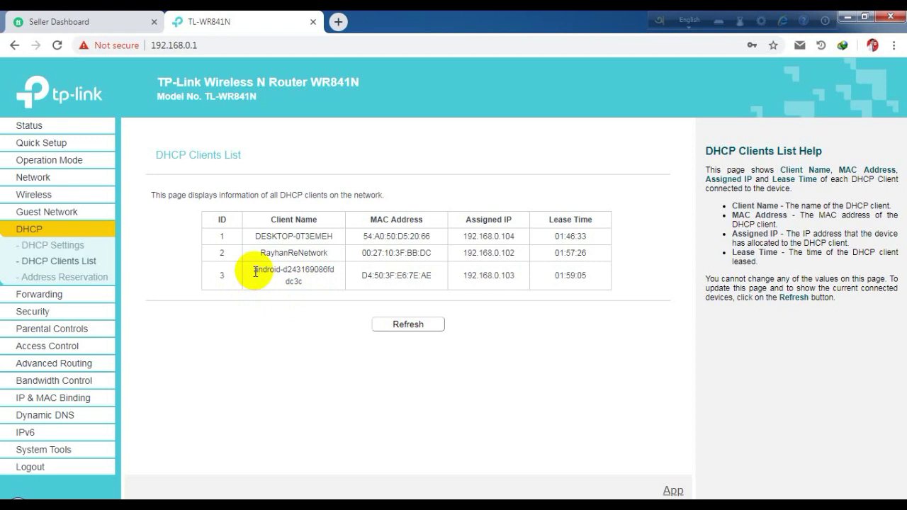
drag(255, 272, 306, 284)
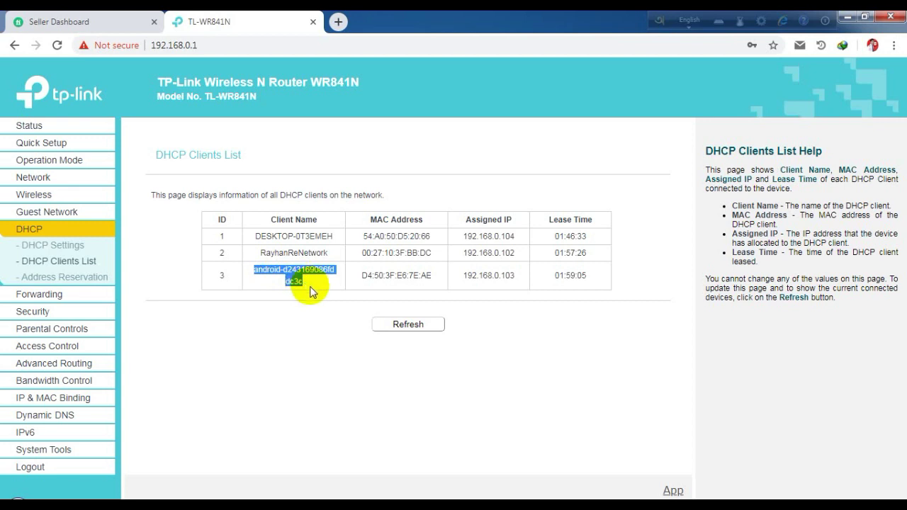
click(328, 316)
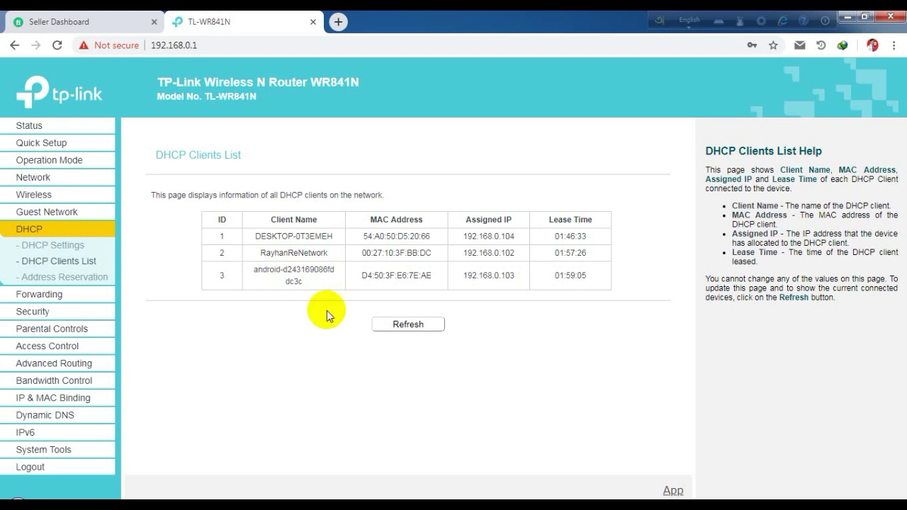